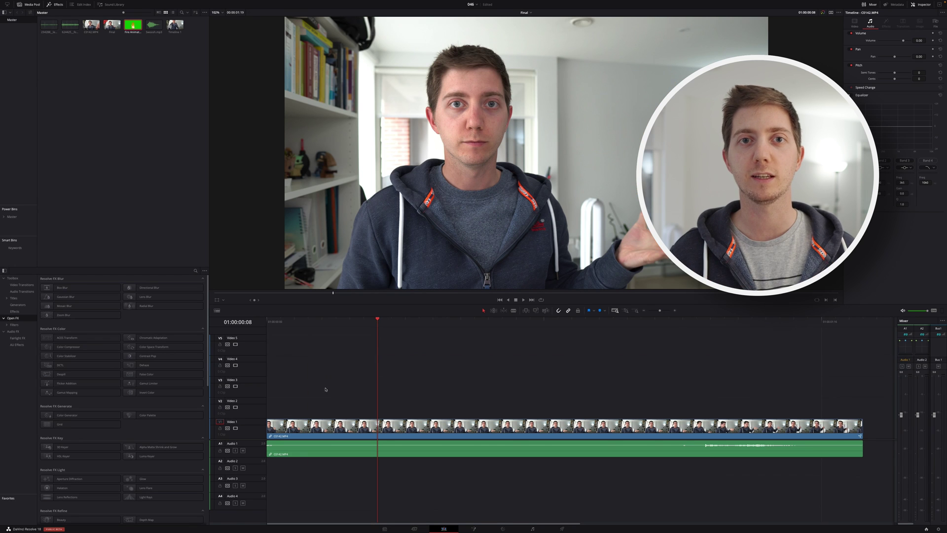
- Convert the C0142.MP4 clip on the timeline into a compound clip named "Fire Segment"
right_click(295, 424)
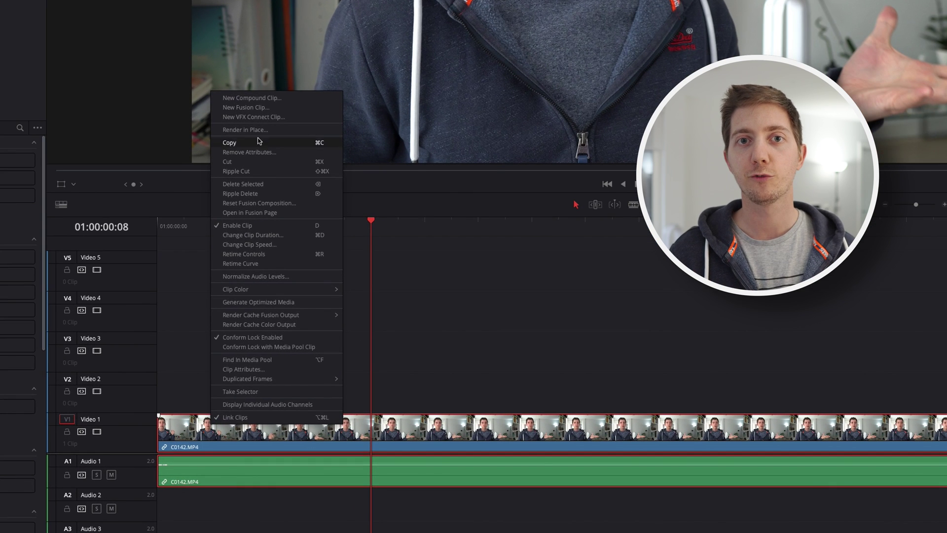
click(265, 99)
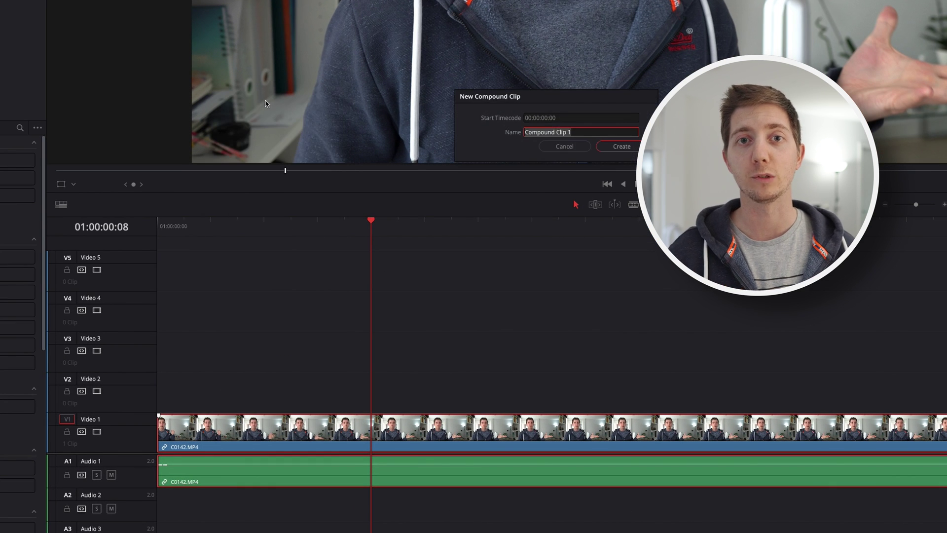
key(BackSpace)
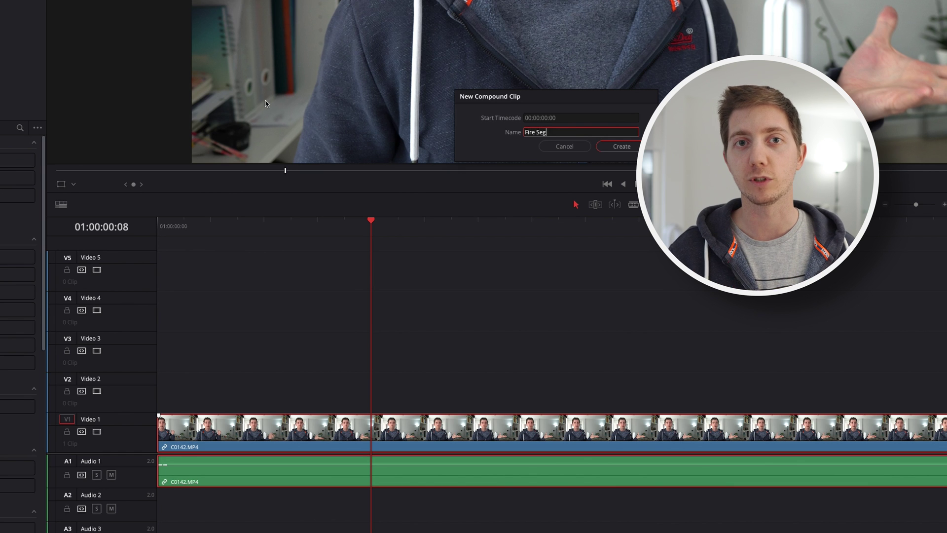
text(Fire Segmet)
key(BackSpace)
text(nt)
key(Return)
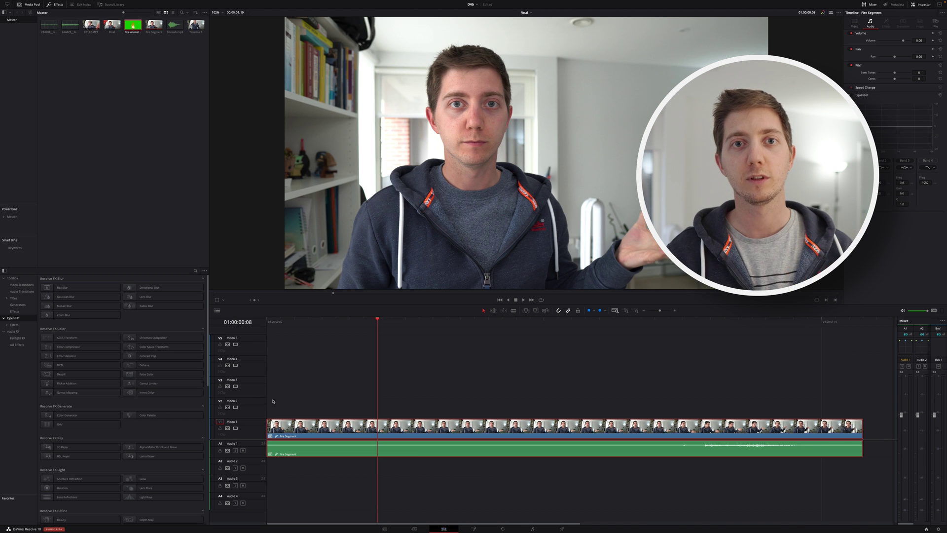
- Place the green-screen fire animation on Video 2 at the timeline start and cut it to end with the Fire Segment clip
drag(132, 25, 267, 407)
key(shift+z)
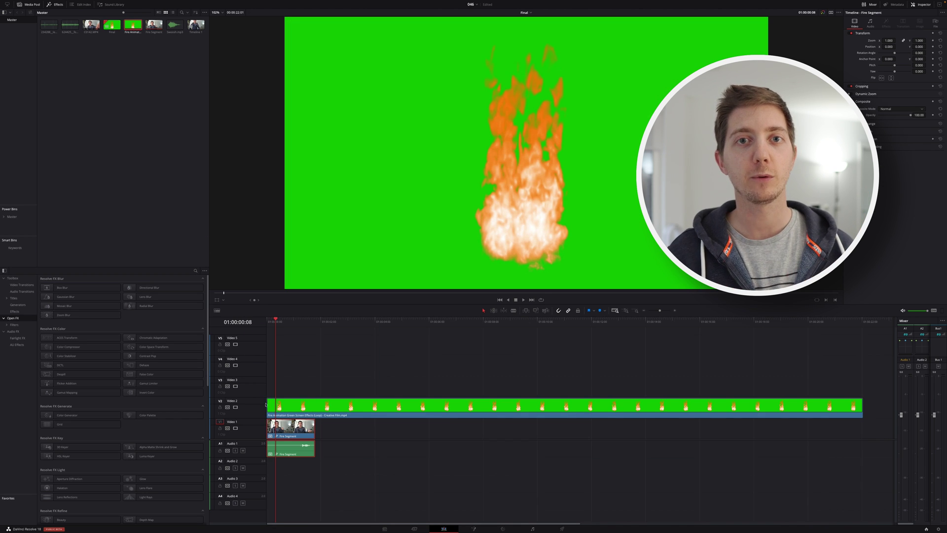
click(314, 323)
key(ctrl+b)
key(Delete)
key(shift+z)
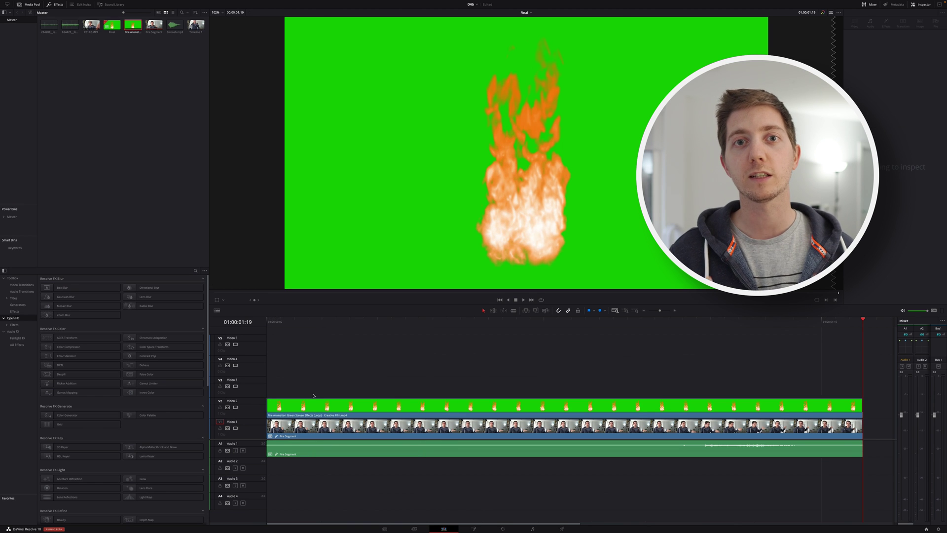
- Search the Open FX filters for "key" and apply the 3D Keyer to the fire clip on Video 2
click(311, 407)
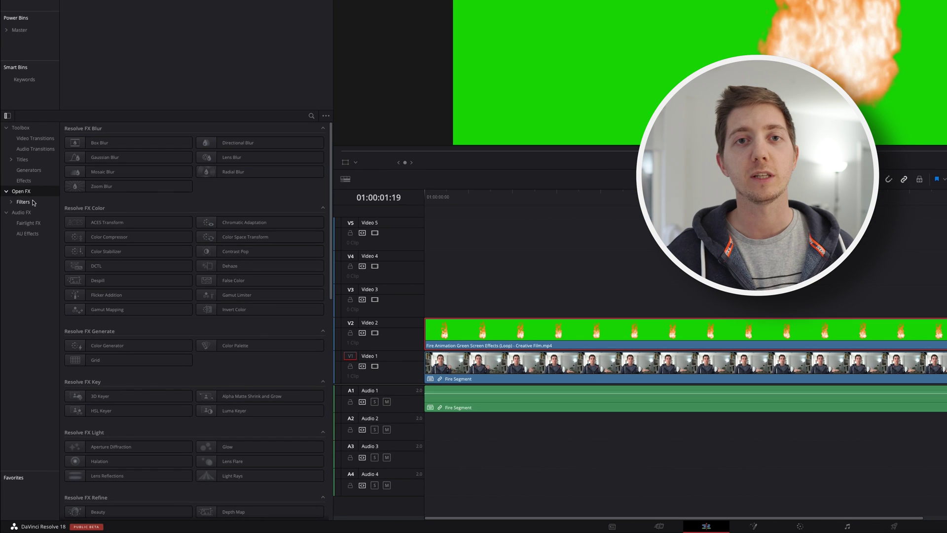
click(34, 202)
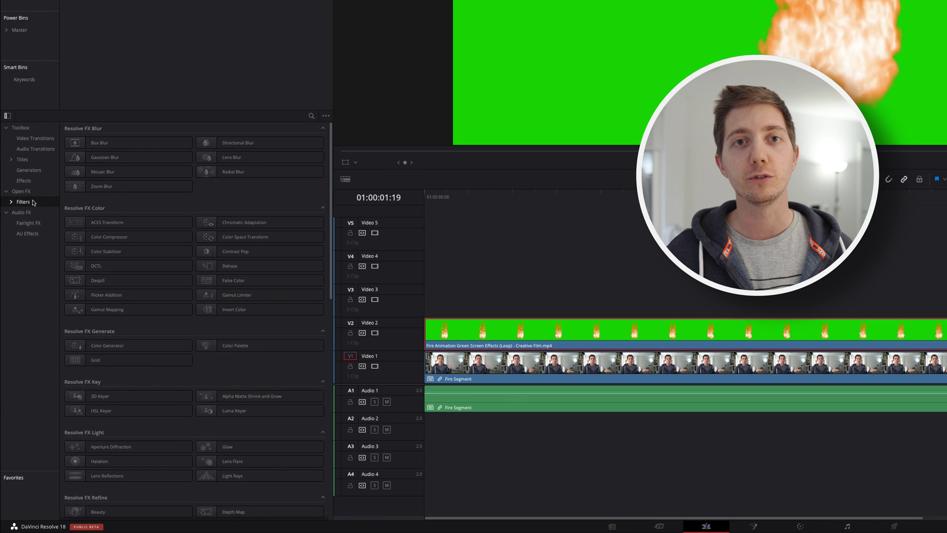
click(119, 116)
click(309, 115)
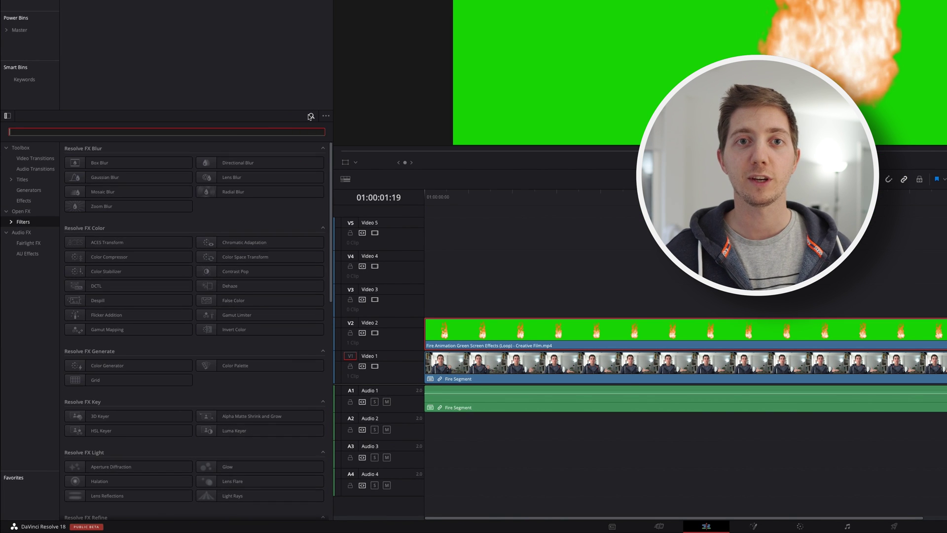
text(key)
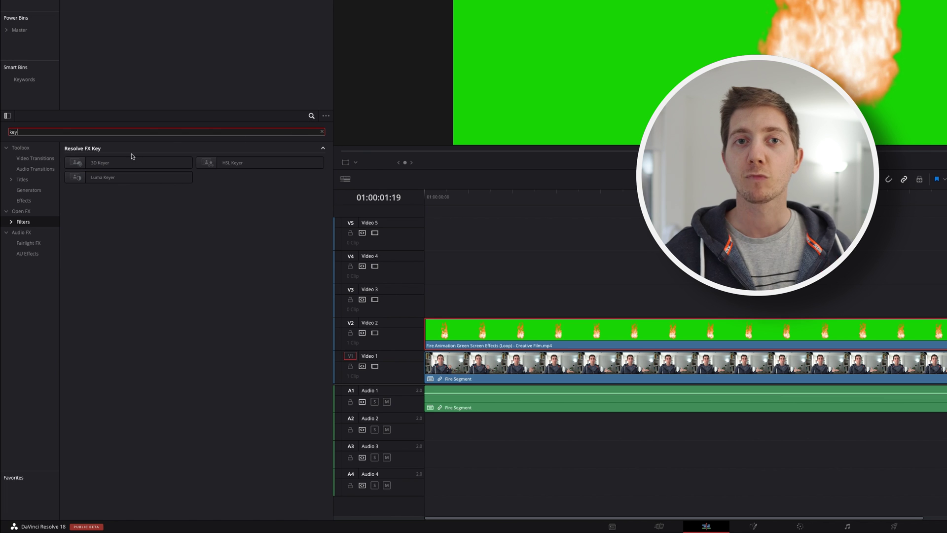
drag(148, 163, 580, 331)
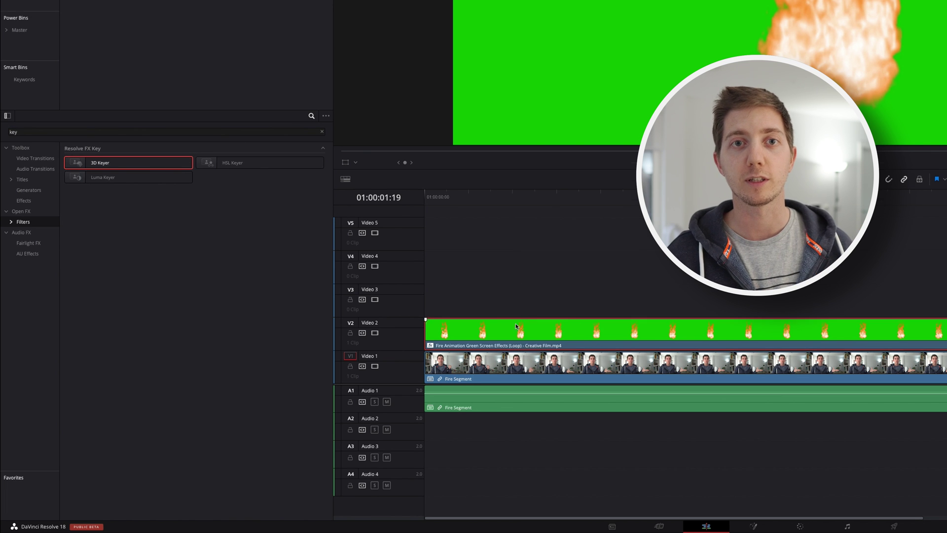
- Enable the Open FX overlay and sample the green background beside the flames with a 3D Keyer stroke to key it out
click(887, 23)
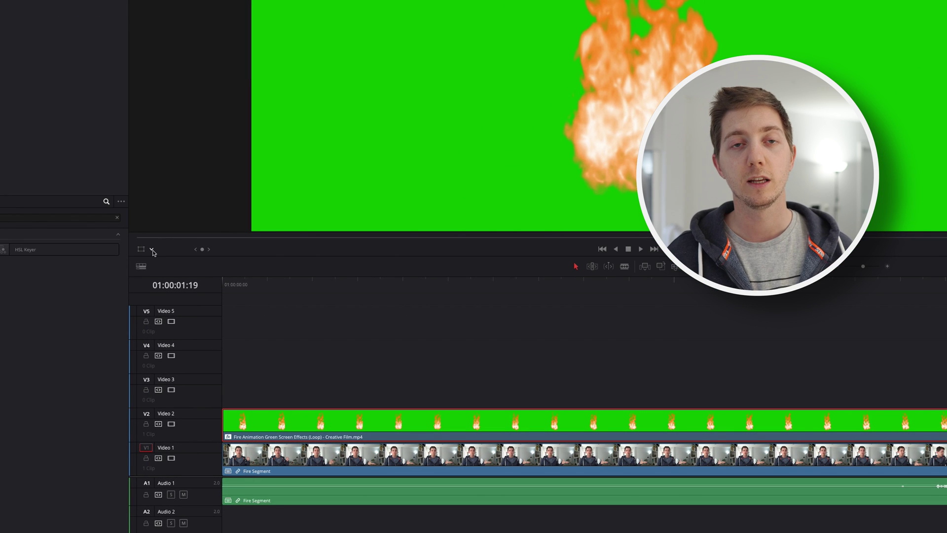
click(153, 250)
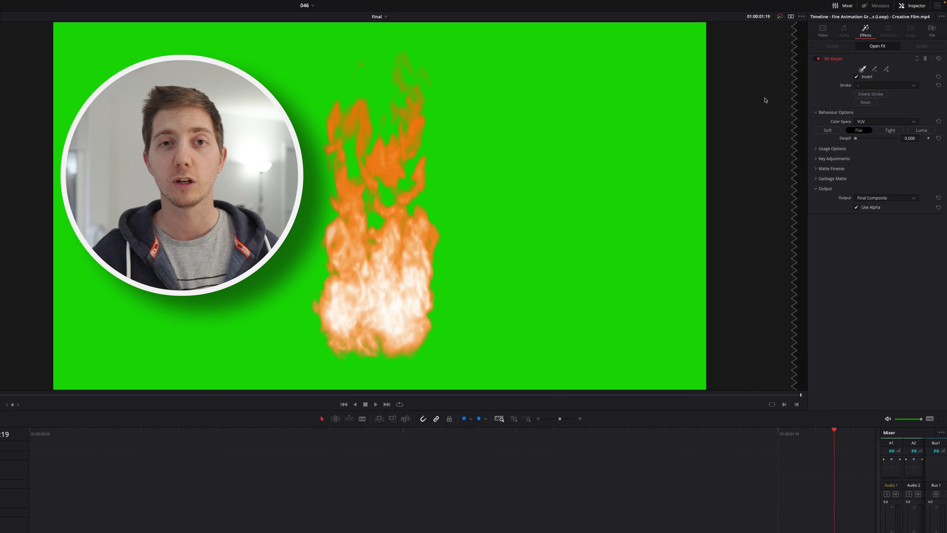
click(856, 77)
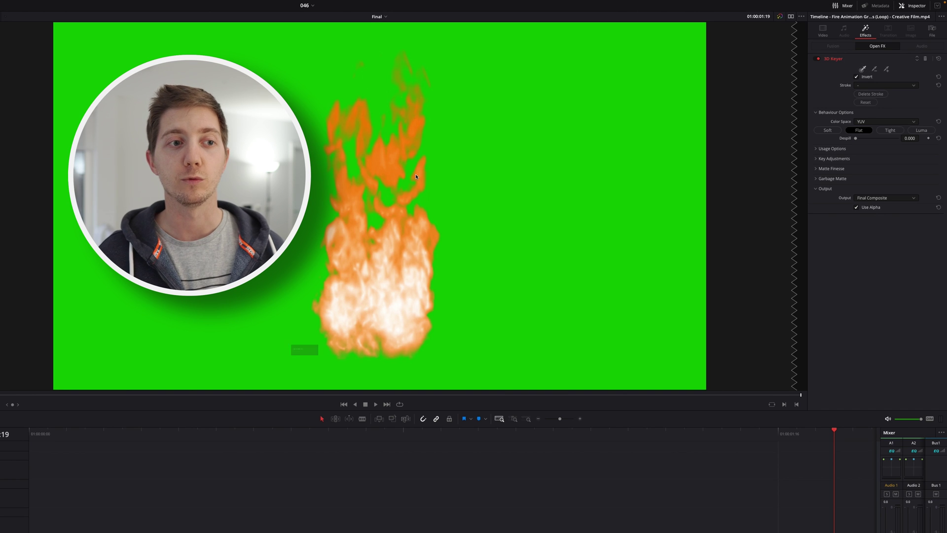
drag(409, 170, 440, 144)
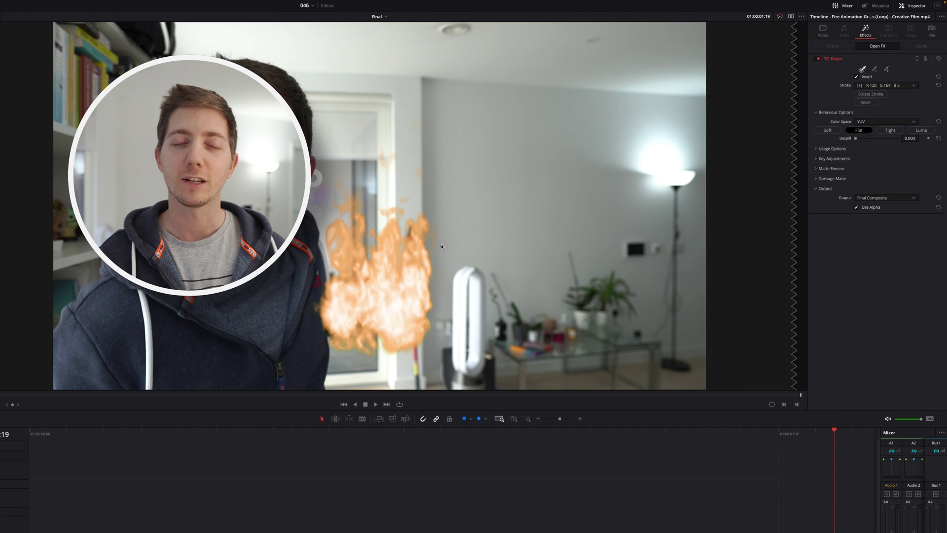
key(ctrl+z)
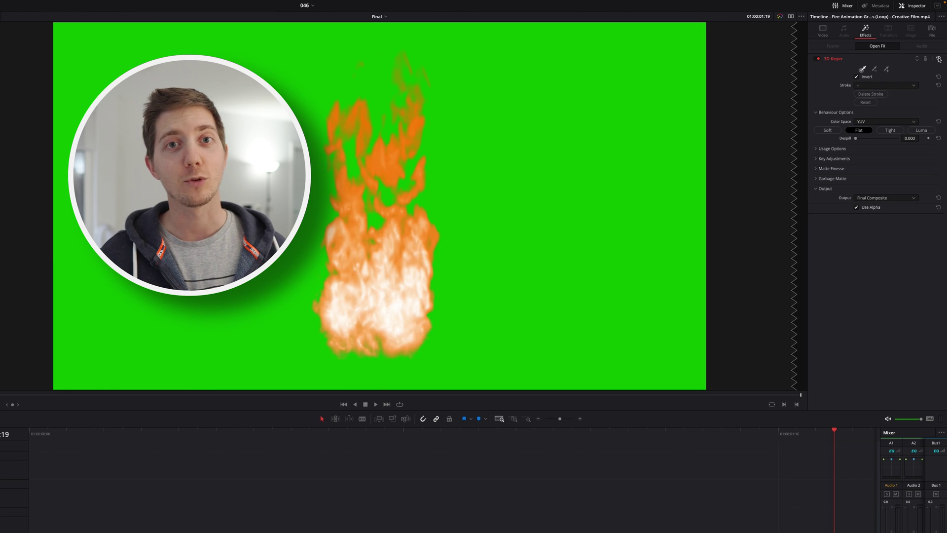
mouse_move(412, 206)
mouse_down()
mouse_move(447, 197)
mouse_move(458, 117)
mouse_up()
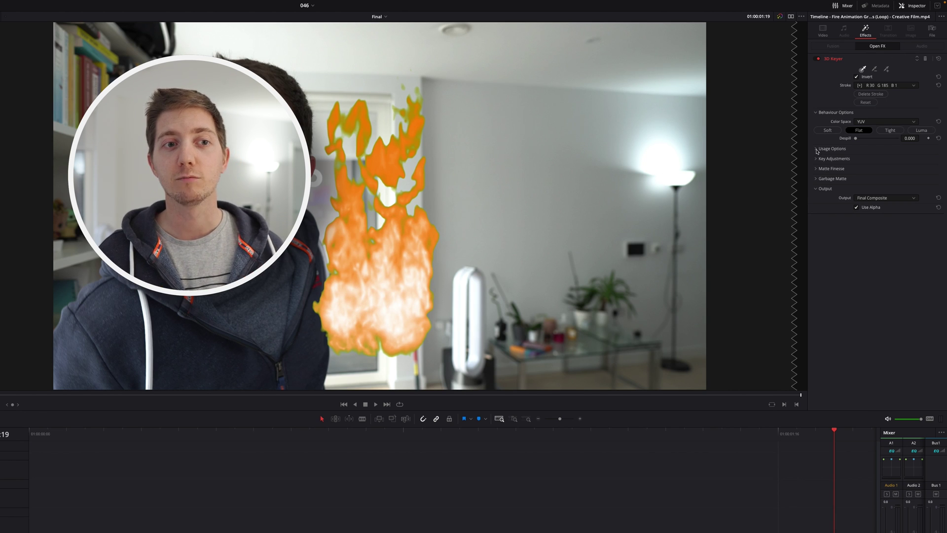
click(817, 169)
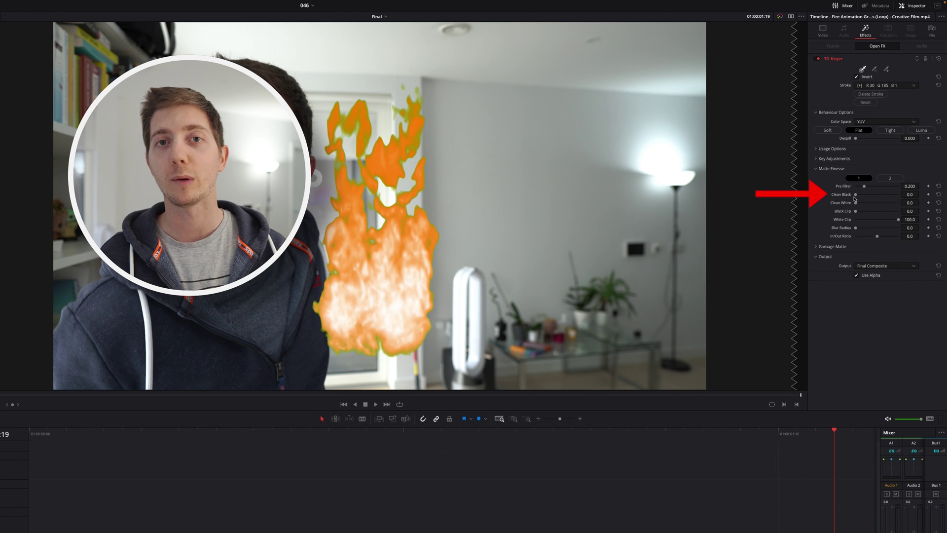
drag(856, 196, 887, 195)
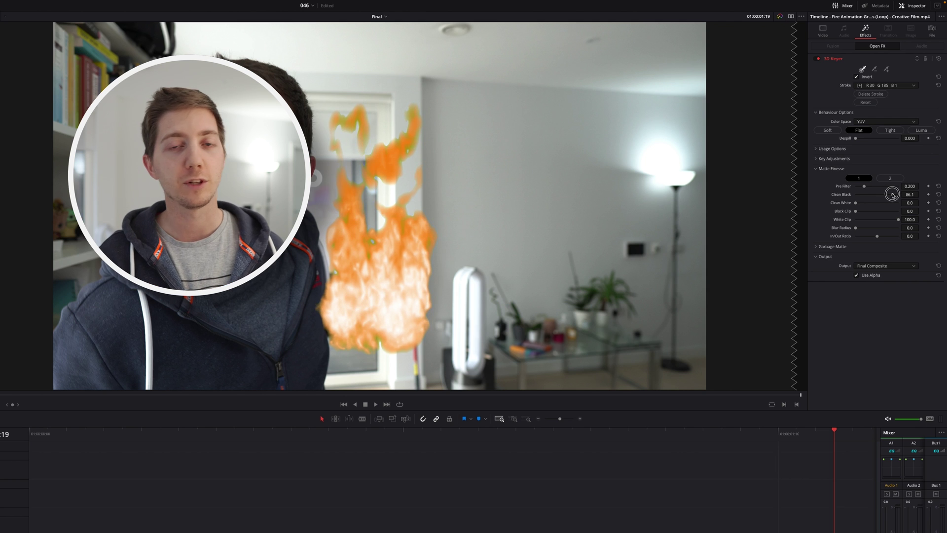
drag(888, 194, 816, 192)
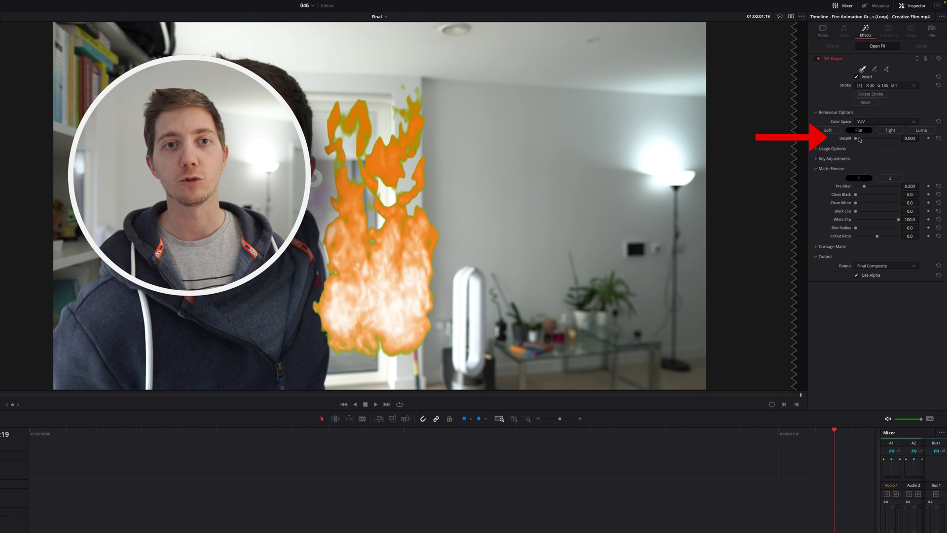
- Set the 3D Keyer's Despill to 1.000 to remove the green edges from the flames
drag(857, 140, 902, 143)
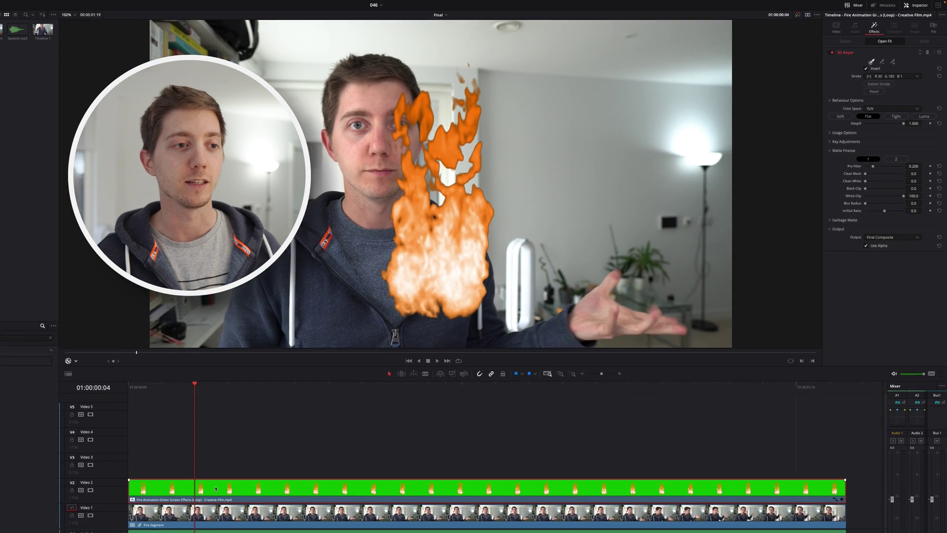
- Trim the fire clip on Video 2 so it runs only from 01:00:00:04 to 01:00:01:06
key(Delete)
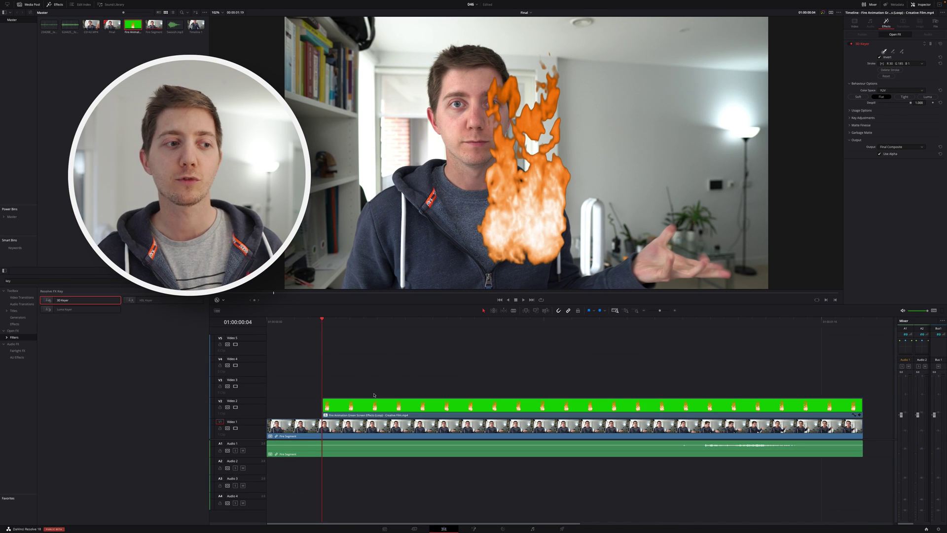
drag(595, 321, 678, 320)
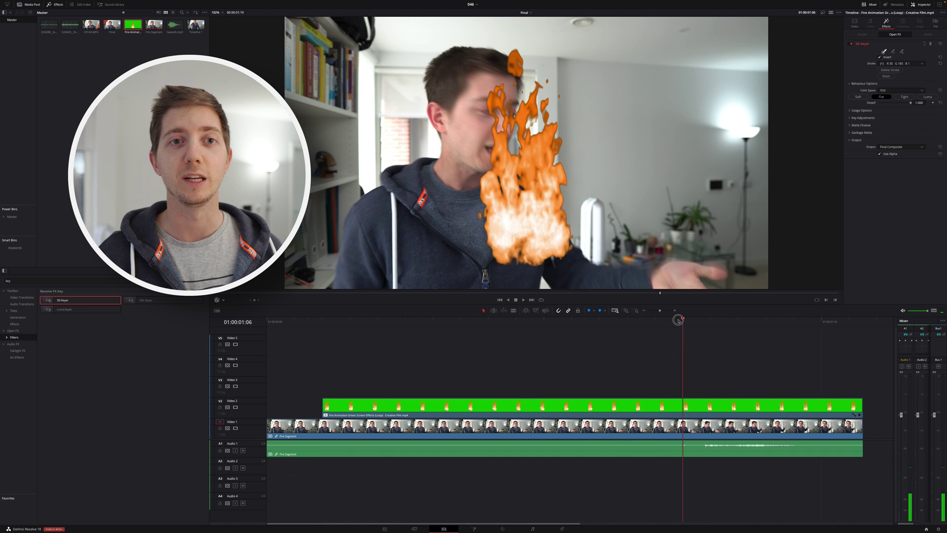
key(ctrl+b)
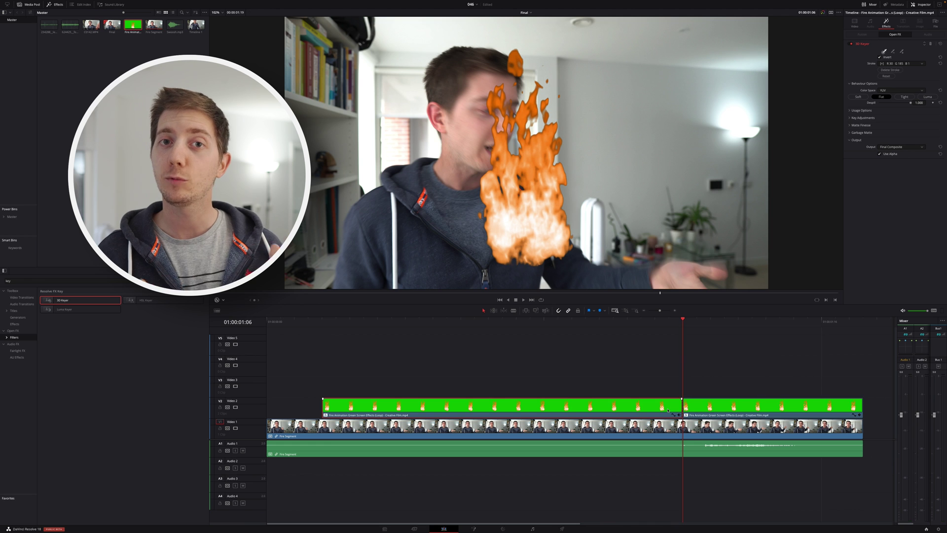
click(705, 403)
key(Delete)
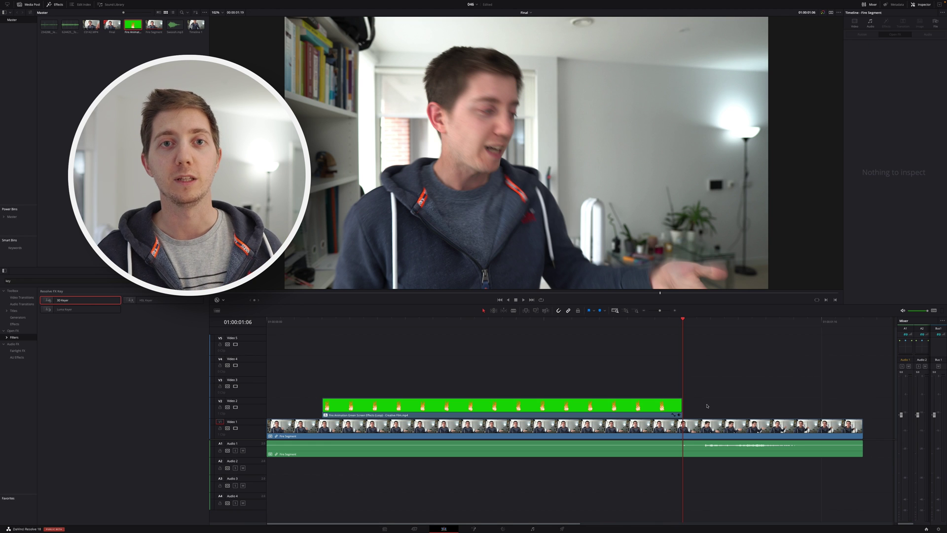
- At 01:00:00:04, scale the fire clip down to about 0.55 zoom, place it on the open palm, and check its alignment across the shot
drag(276, 322, 345, 323)
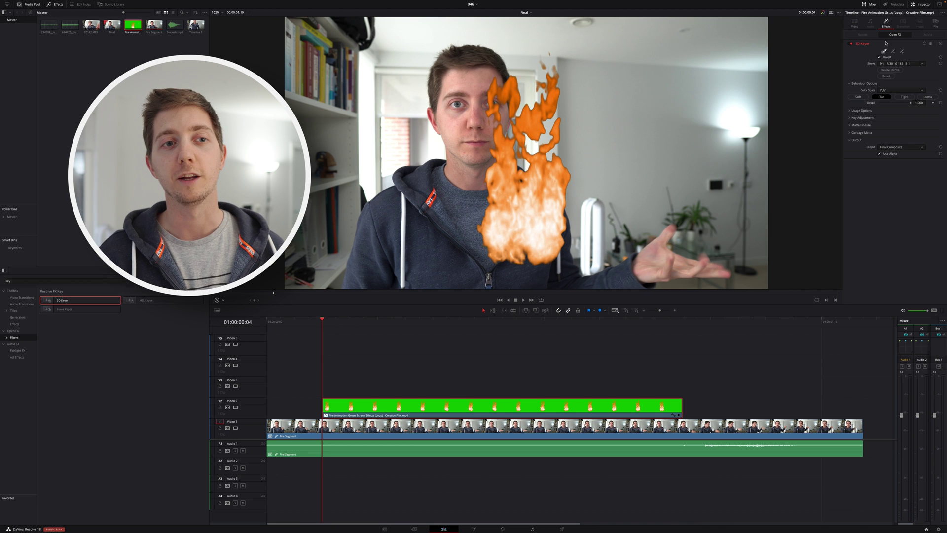
click(859, 26)
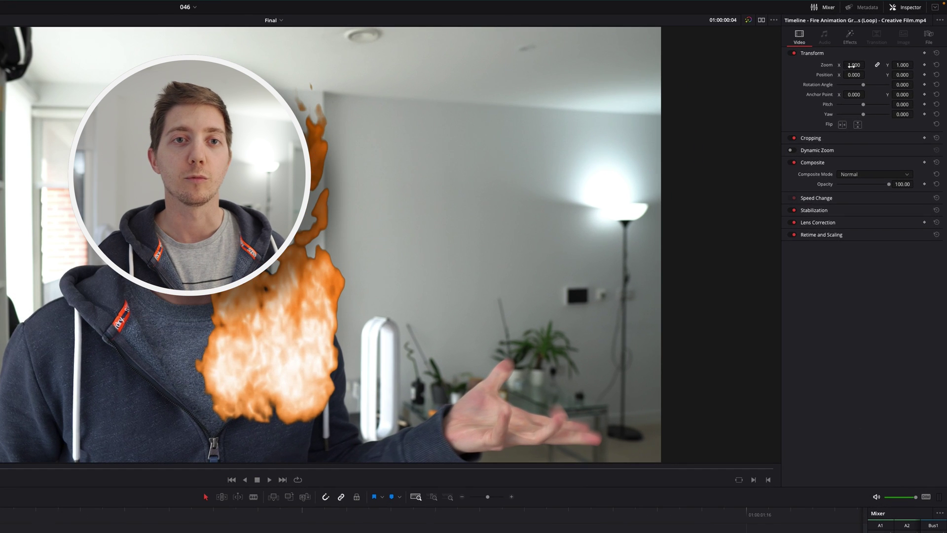
drag(854, 75, 889, 76)
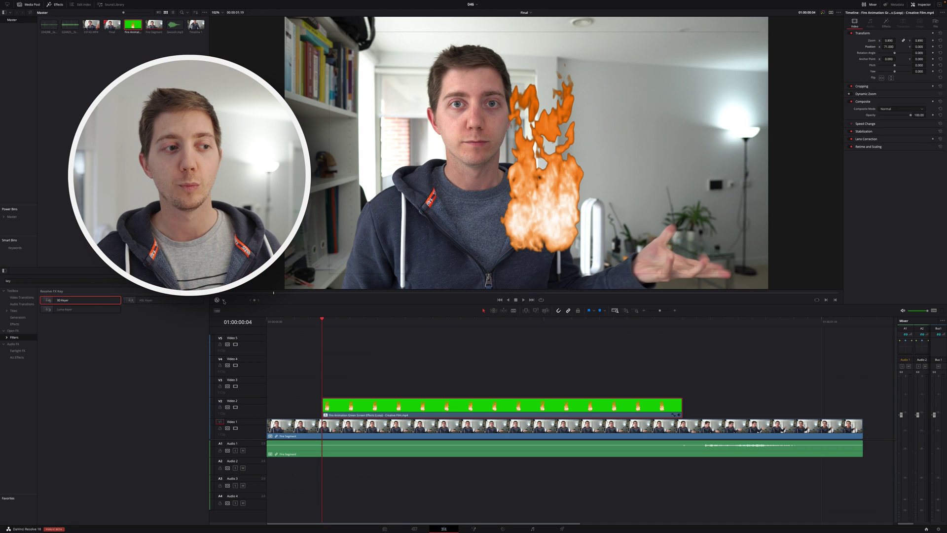
click(224, 300)
click(227, 308)
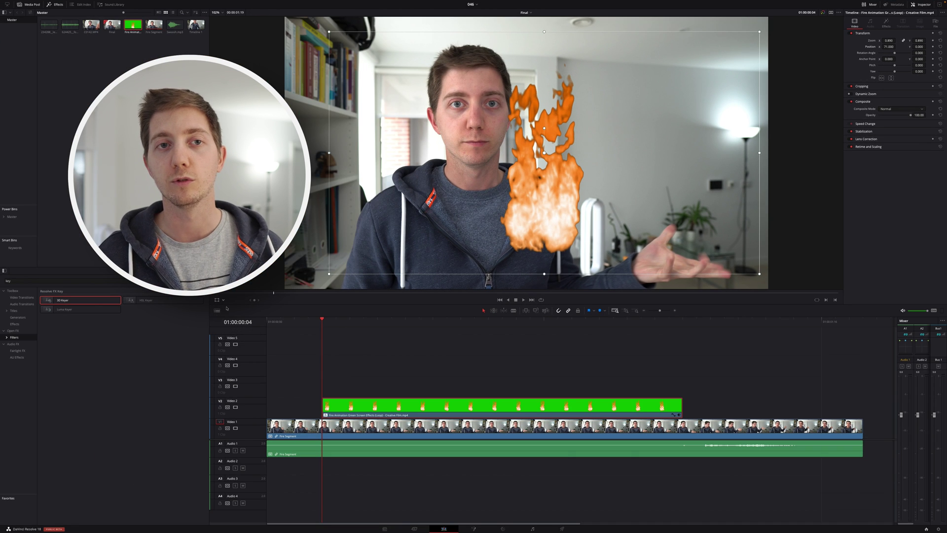
drag(329, 274, 412, 227)
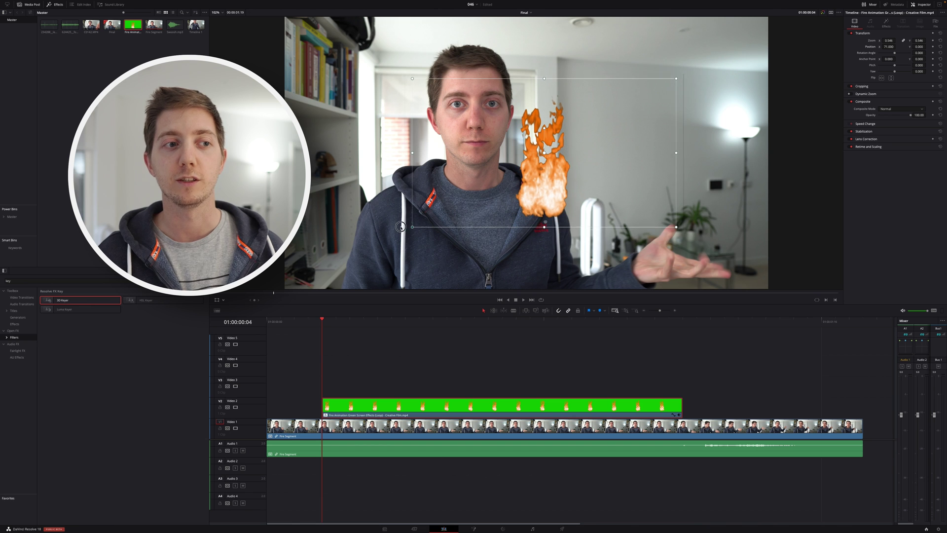
drag(546, 179, 683, 231)
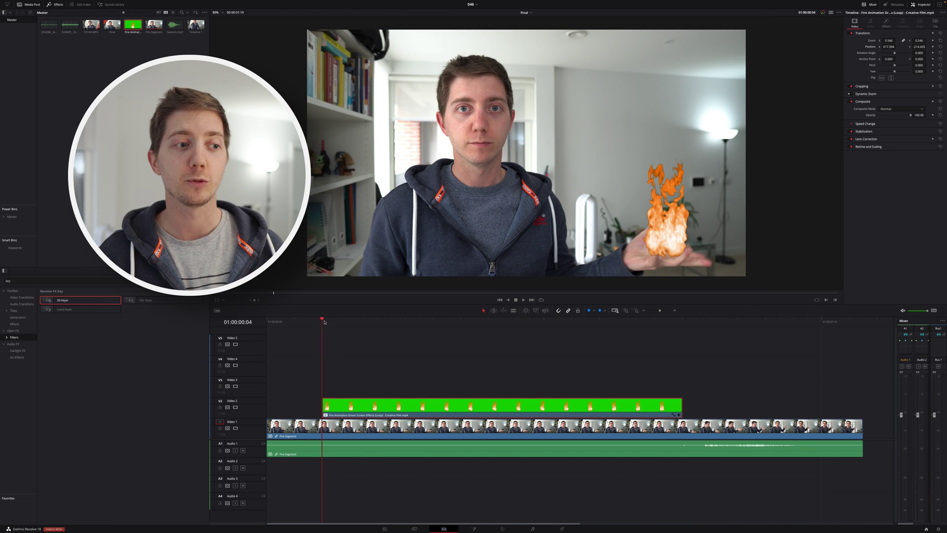
drag(325, 322, 538, 323)
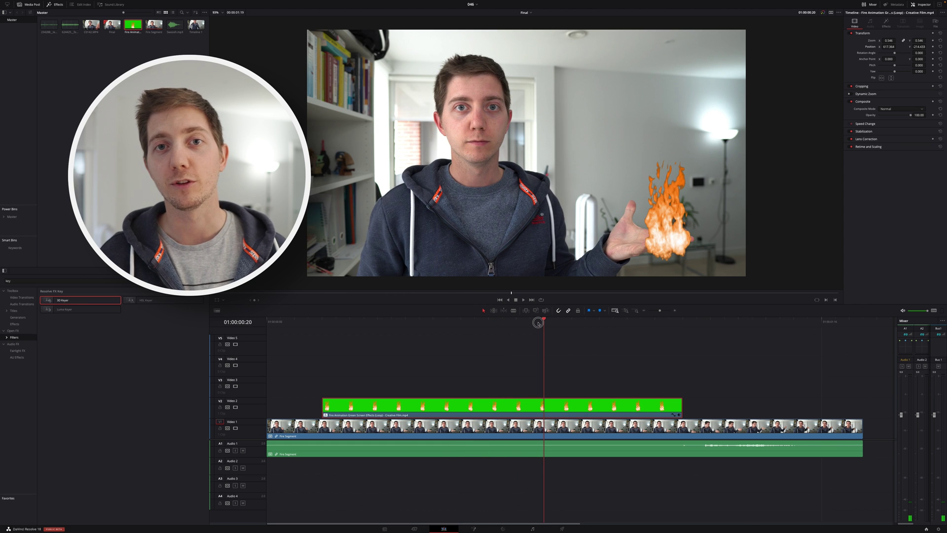
drag(538, 323, 323, 323)
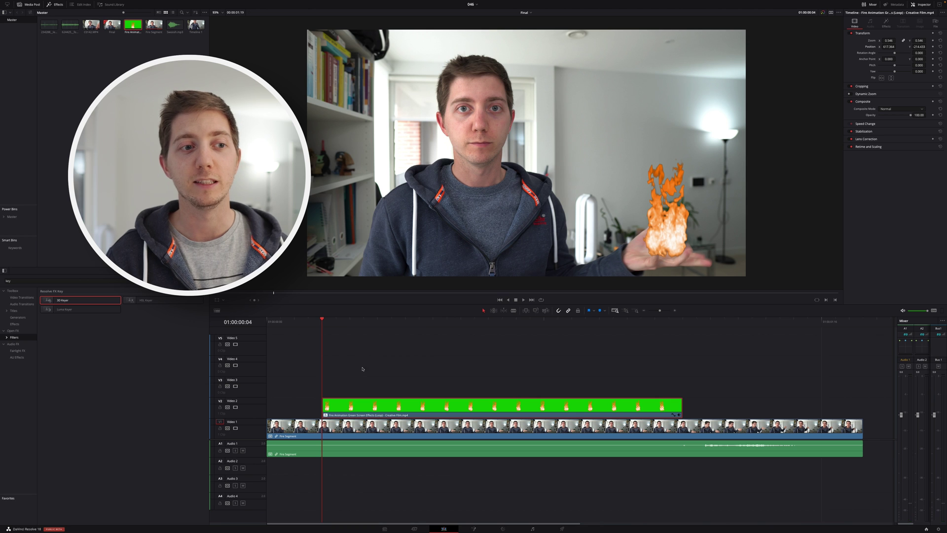
- Open the Fire Segment compound clip on Video 1 in the Fusion page
click(359, 427)
right_click(358, 427)
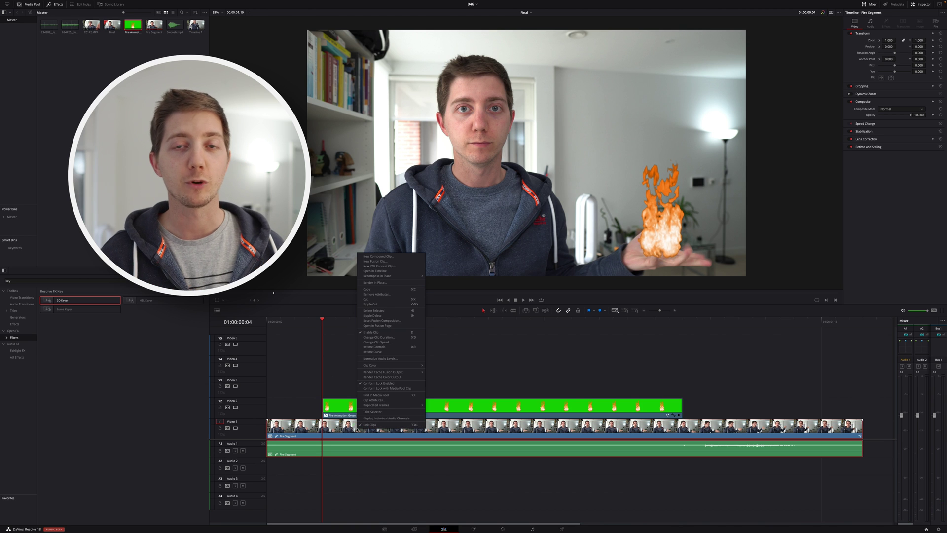
click(391, 326)
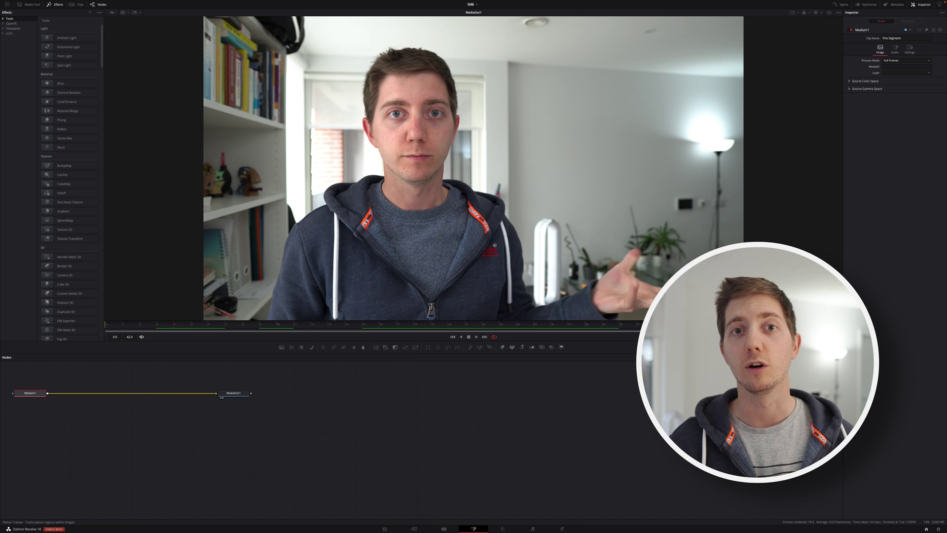
- Add a Planar Tracker node between MediaIn1 and MediaOut1 and space it out in the chain
key(shift+space)
text(Planar Tracker)
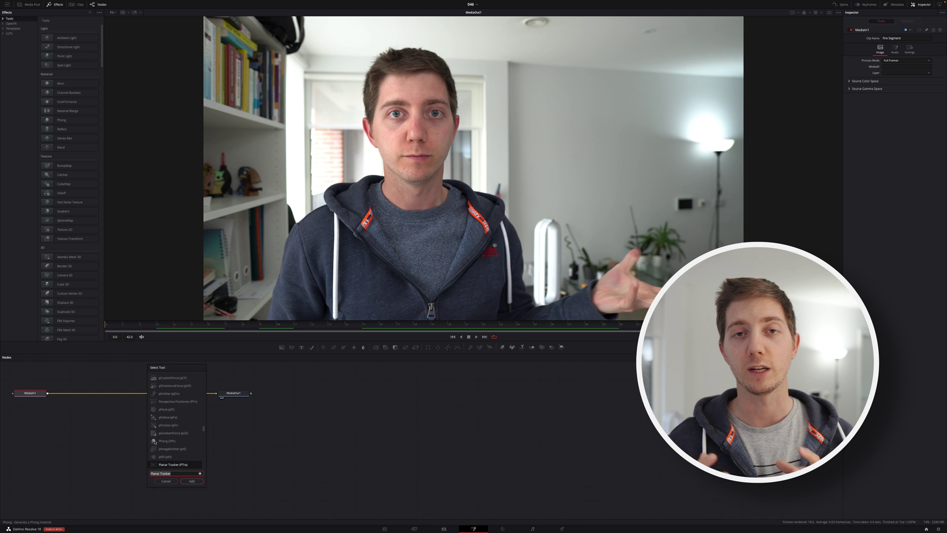
click(191, 481)
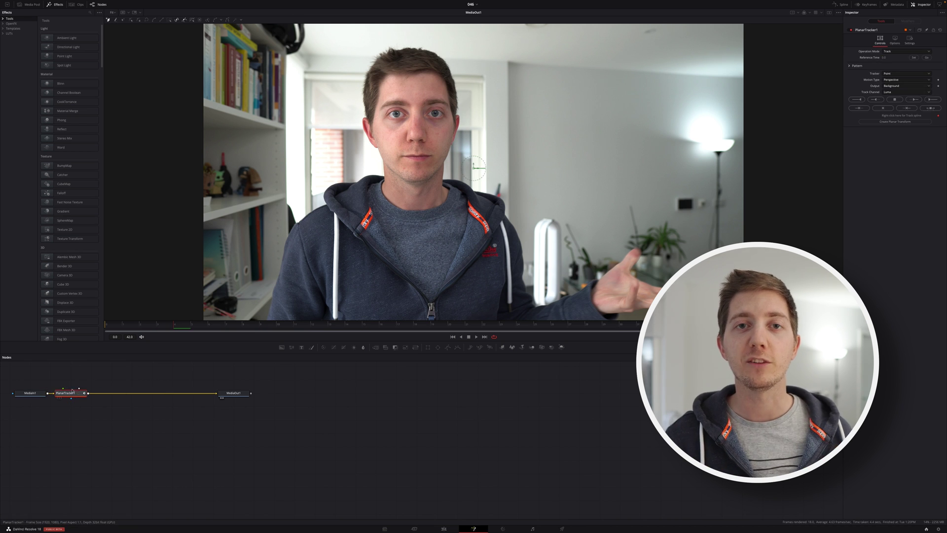
drag(68, 395, 105, 394)
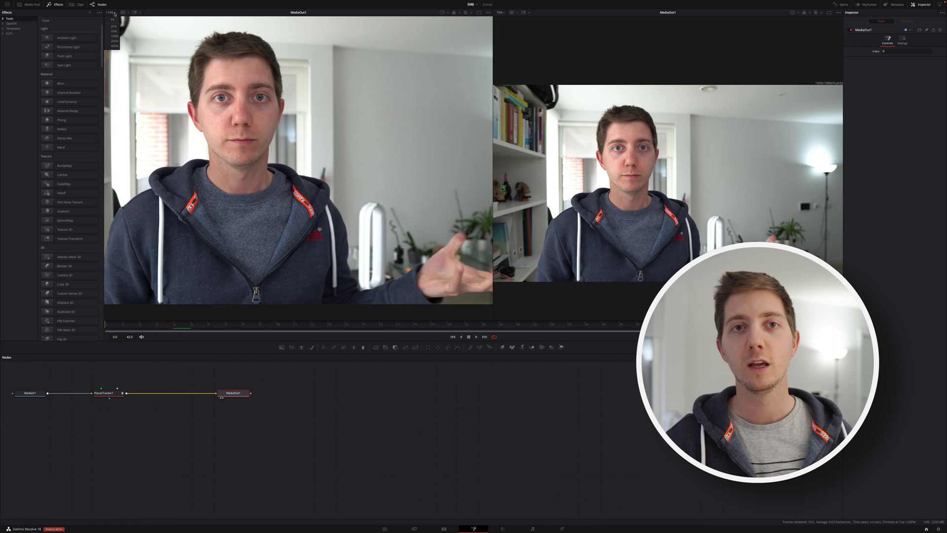
- At frame 12, where the raised thumb is sharp, outline the thumb with a closed Planar Tracker shape
click(115, 42)
scroll(351, 237, right, 5)
scroll(351, 238, down, 3)
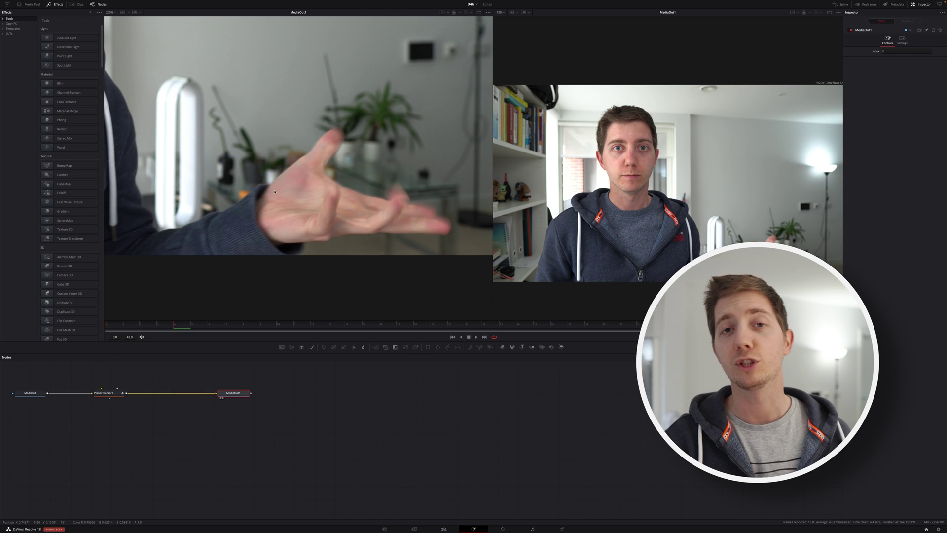
click(188, 326)
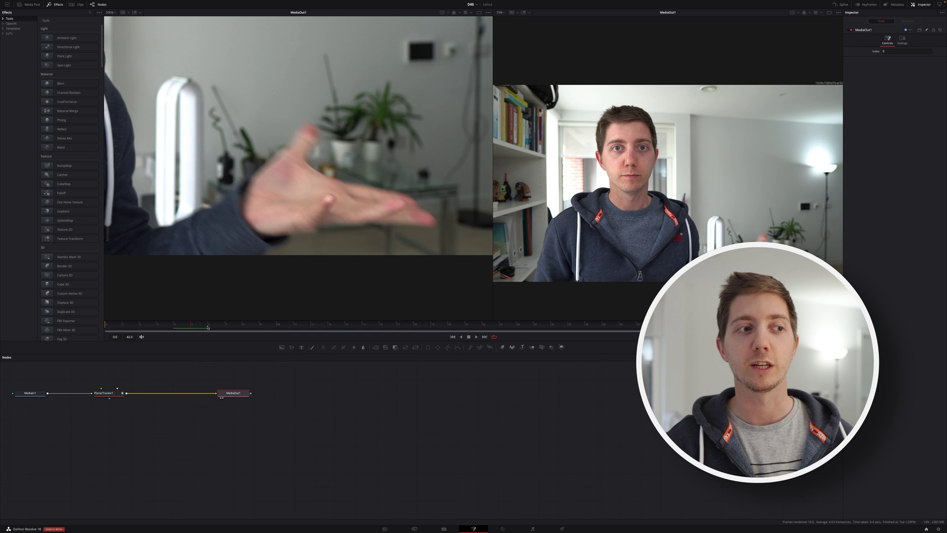
key(Right)
key(Right)
key(Right)
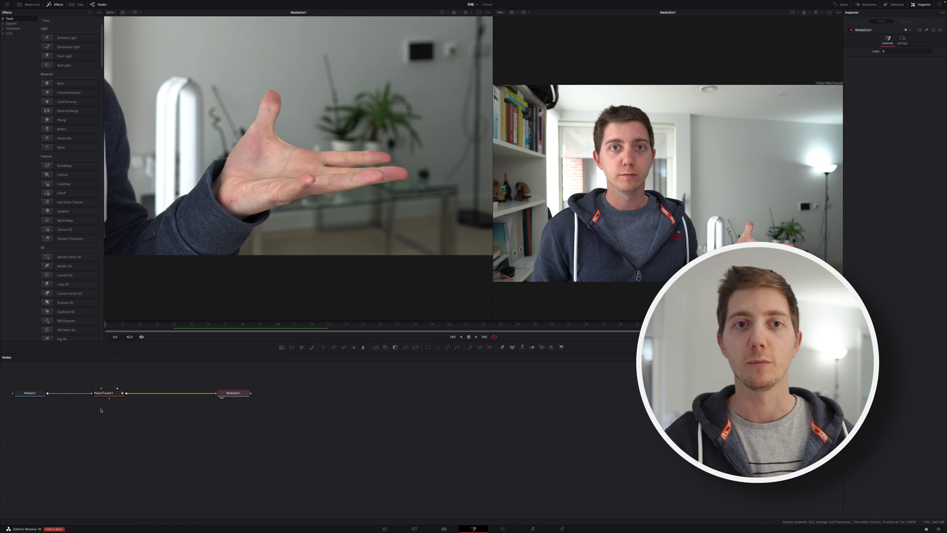
click(104, 393)
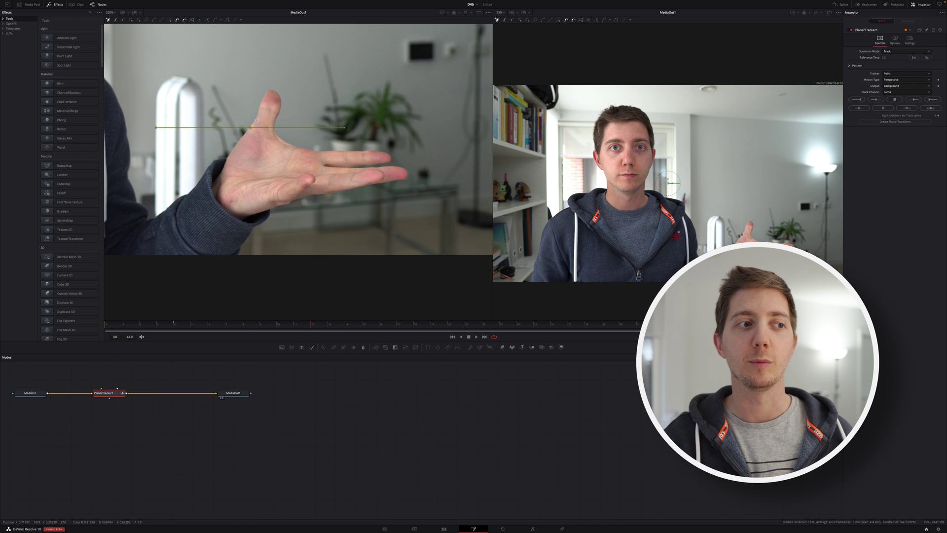
click(251, 127)
click(262, 101)
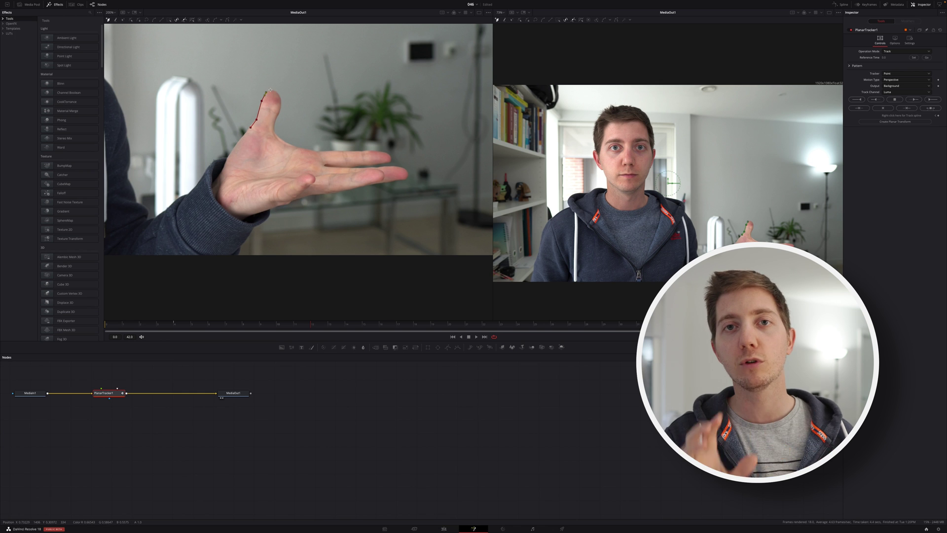
click(278, 113)
click(275, 124)
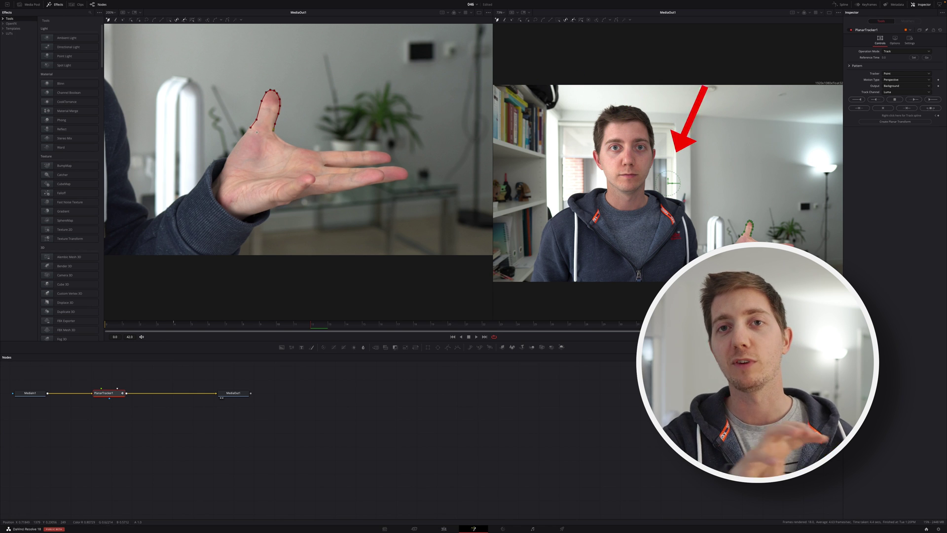
click(273, 129)
click(267, 133)
click(260, 132)
click(251, 127)
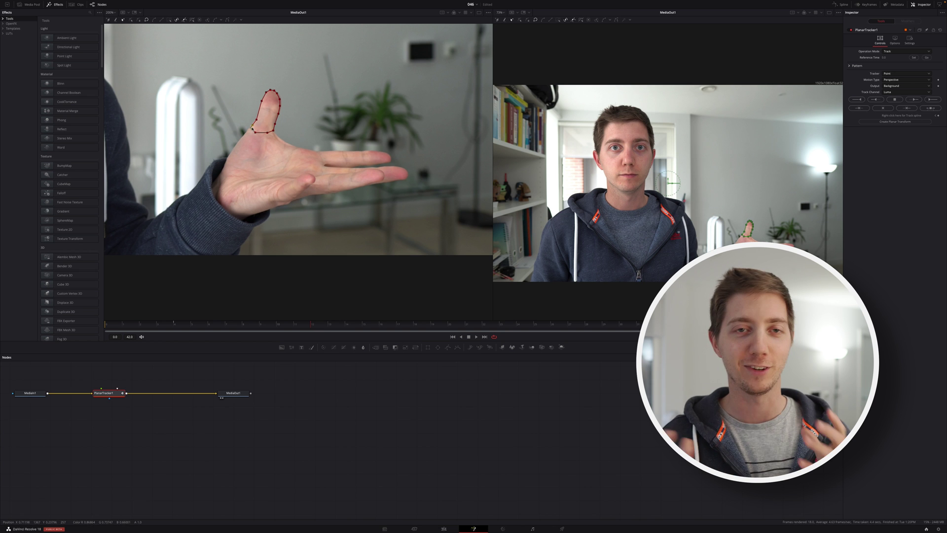
- Set the Planar Tracker's motion type to Translation, Rotation and track the thumb backward to the start
click(900, 80)
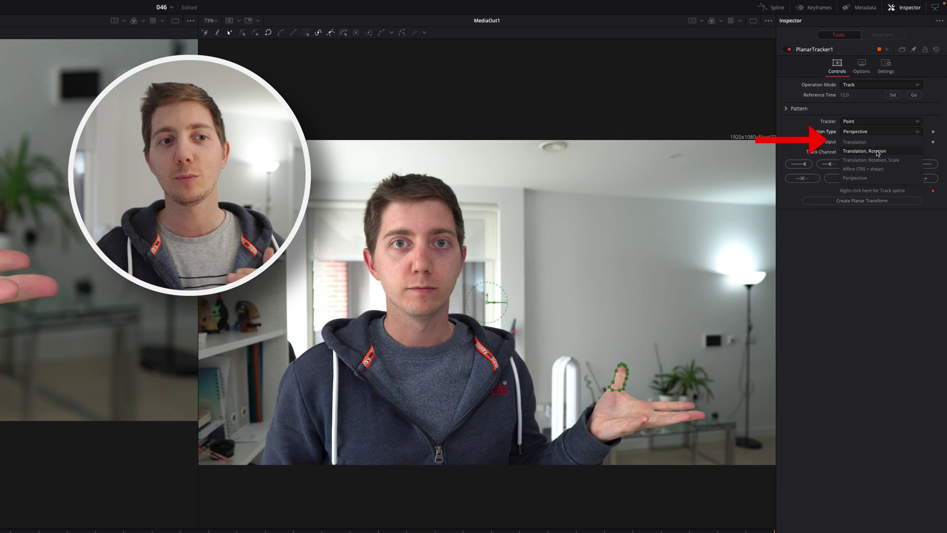
click(877, 152)
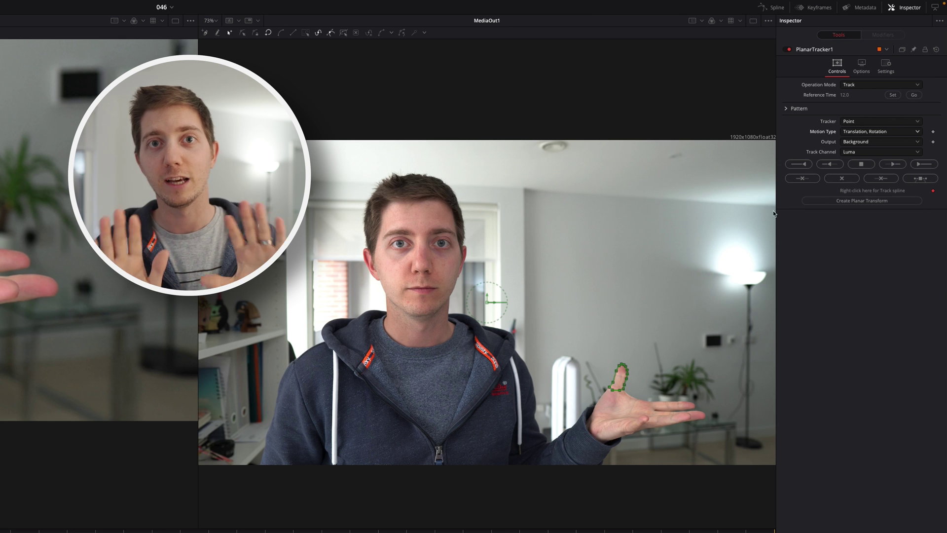
click(805, 165)
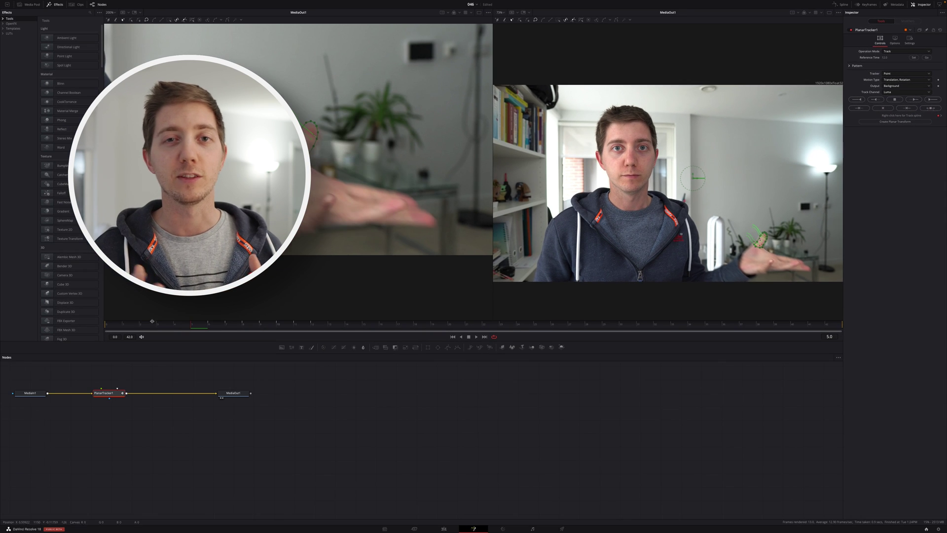
- Check the backward track around frames 3 to 5, return to reference frame 12, and track the thumb forward to the end
drag(174, 324, 186, 324)
key(Left)
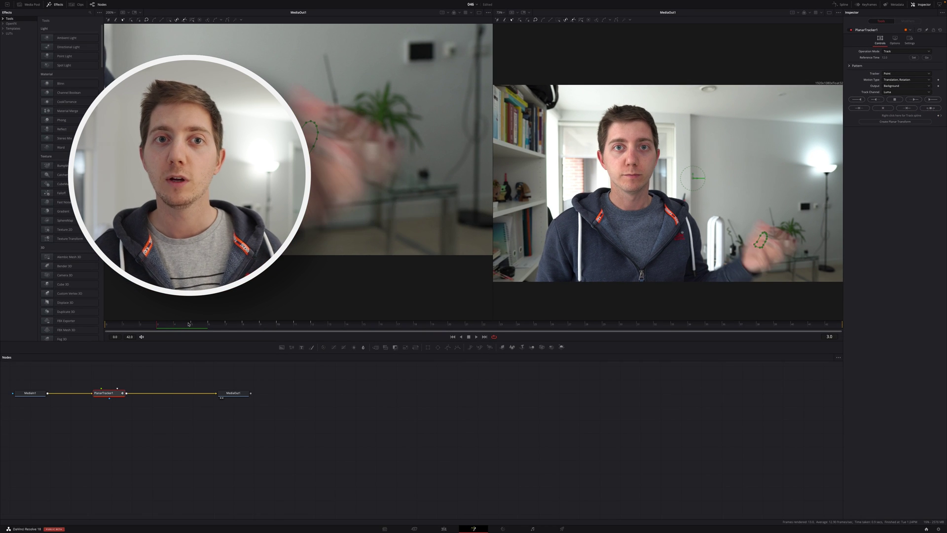
click(188, 324)
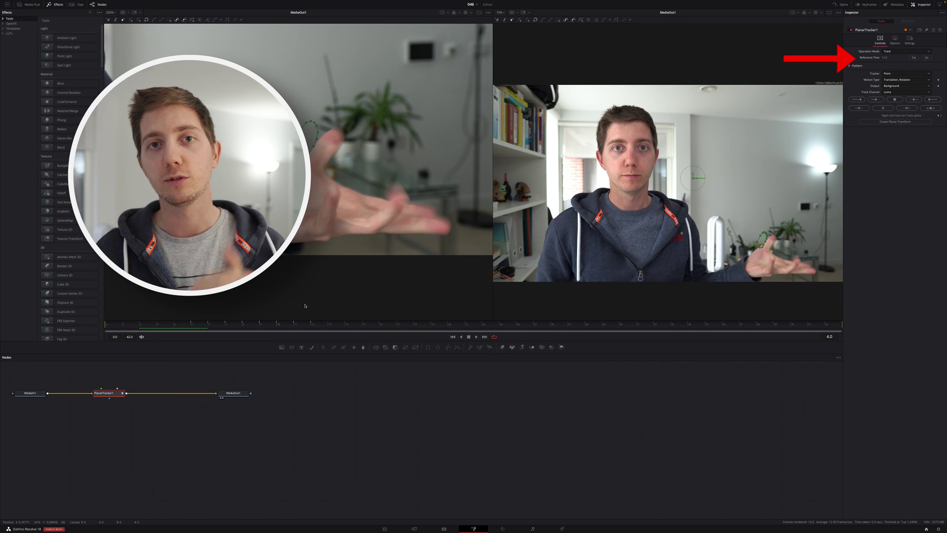
click(927, 58)
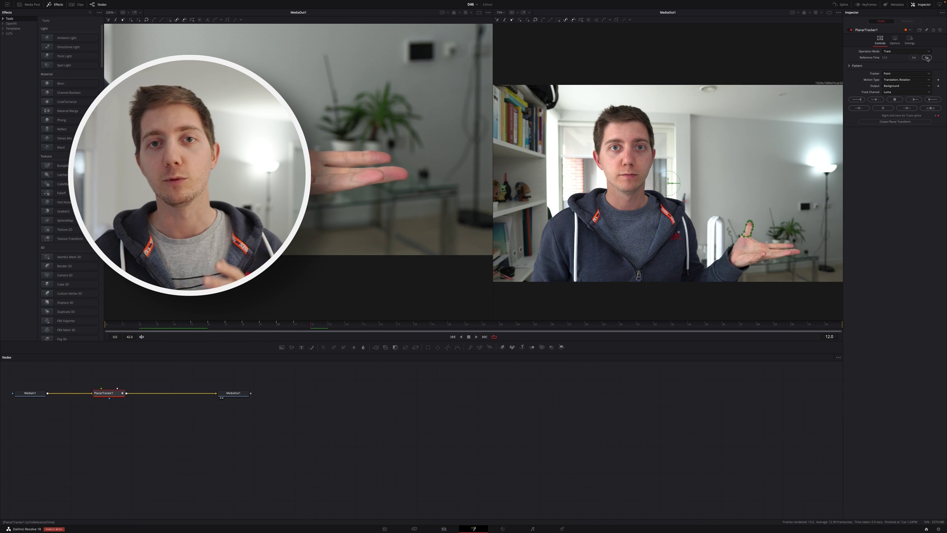
click(932, 100)
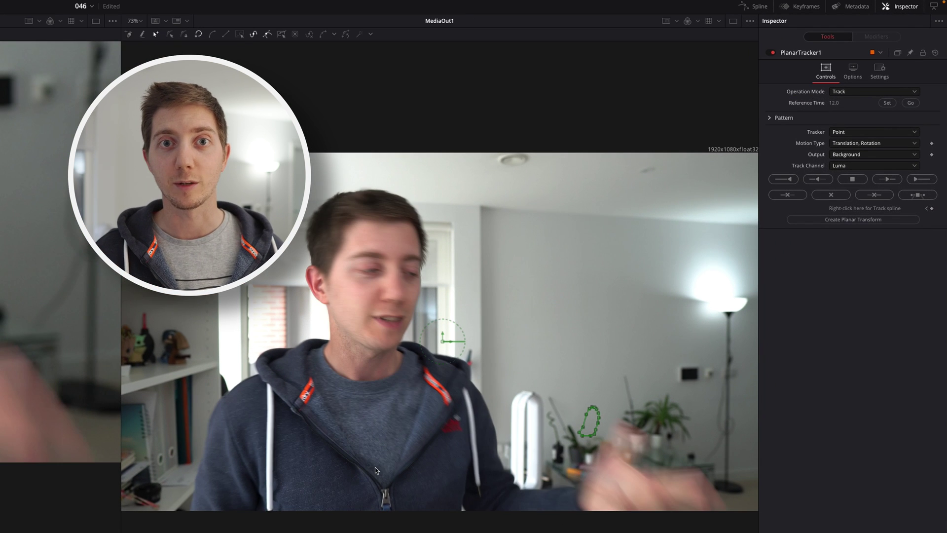
- Create a Planar Transform node from the thumb track, place it below the node chain, and copy it
click(859, 224)
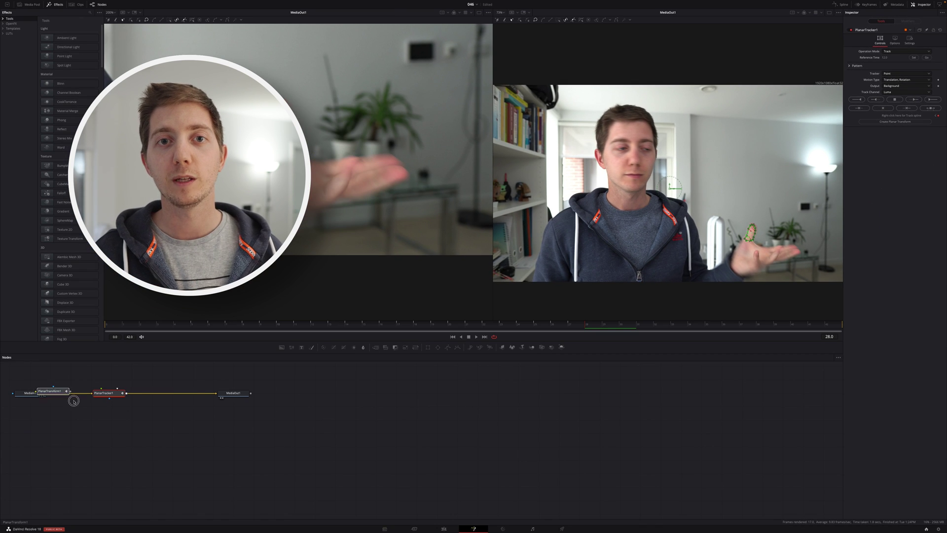
drag(56, 395, 164, 410)
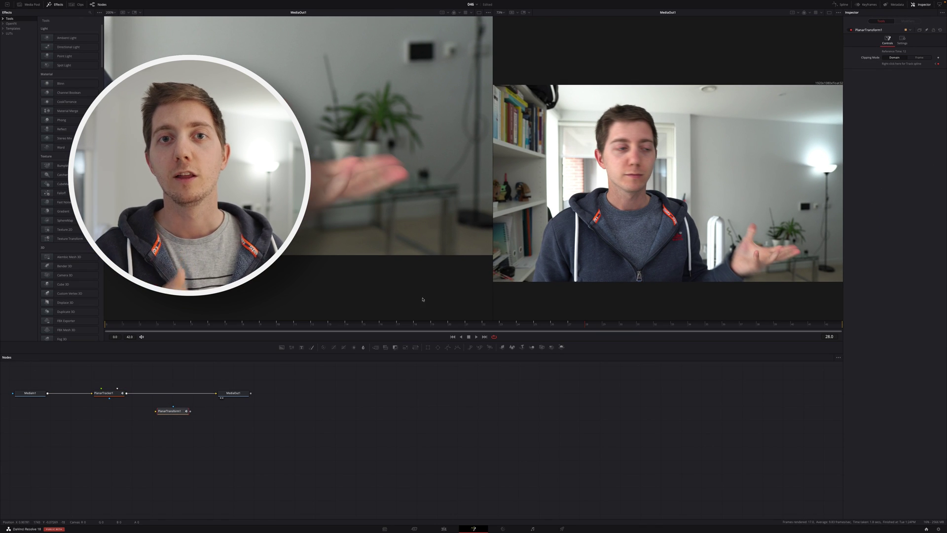
right_click(172, 410)
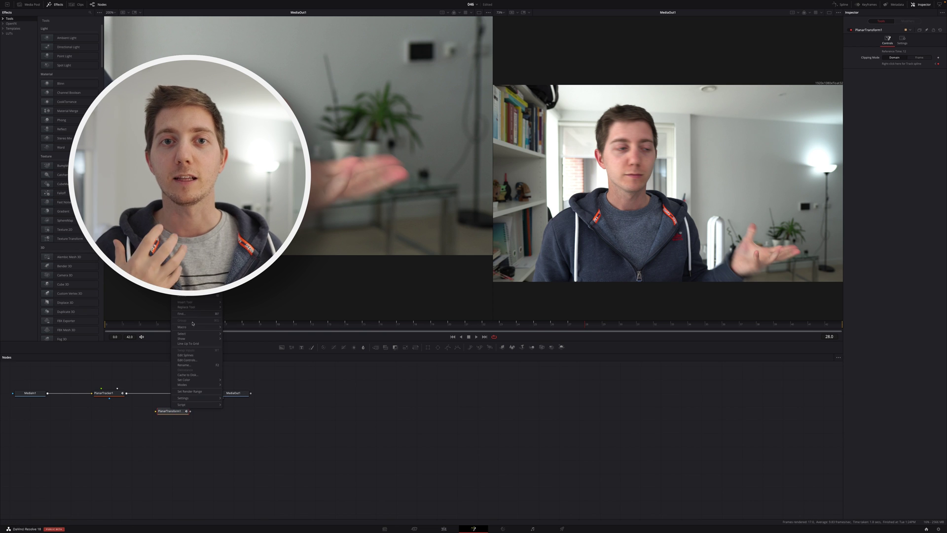
key(Escape)
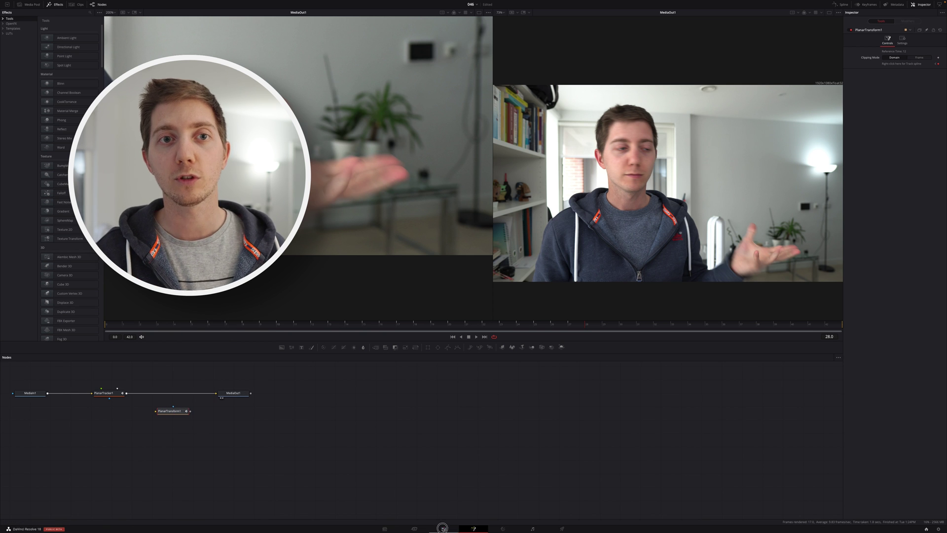
- Open the fire clip from Video 2 in Fusion, paste the Planar Transform between MediaIn1 and MediaOut1, and check the motion
click(444, 528)
right_click(435, 403)
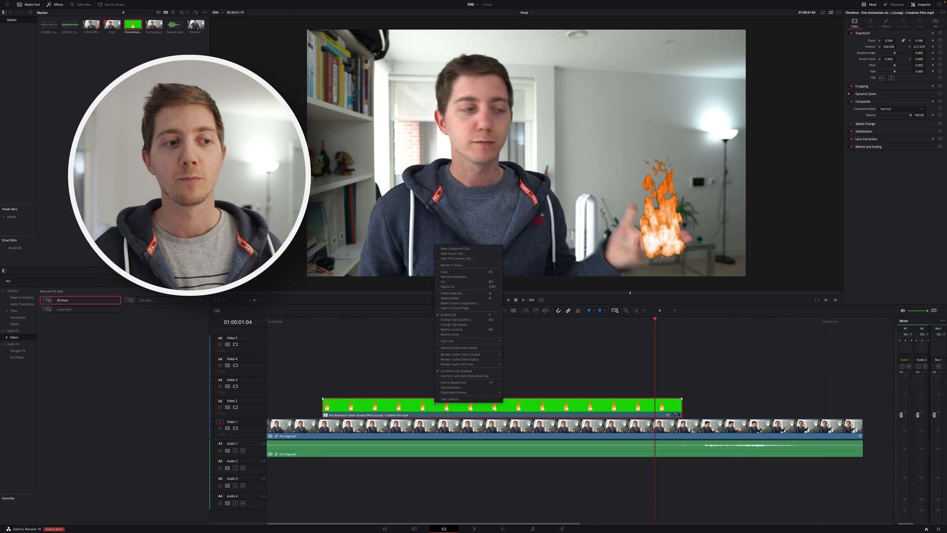
click(463, 309)
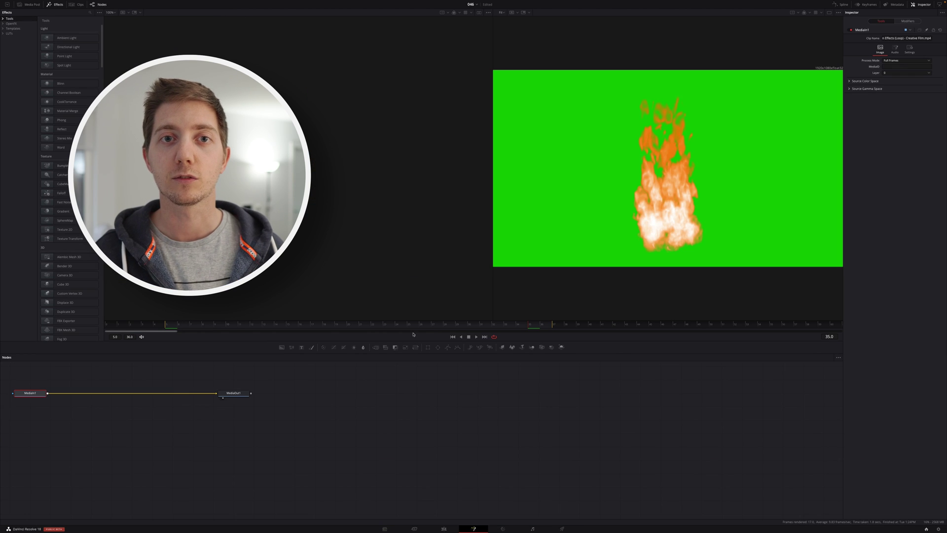
right_click(259, 407)
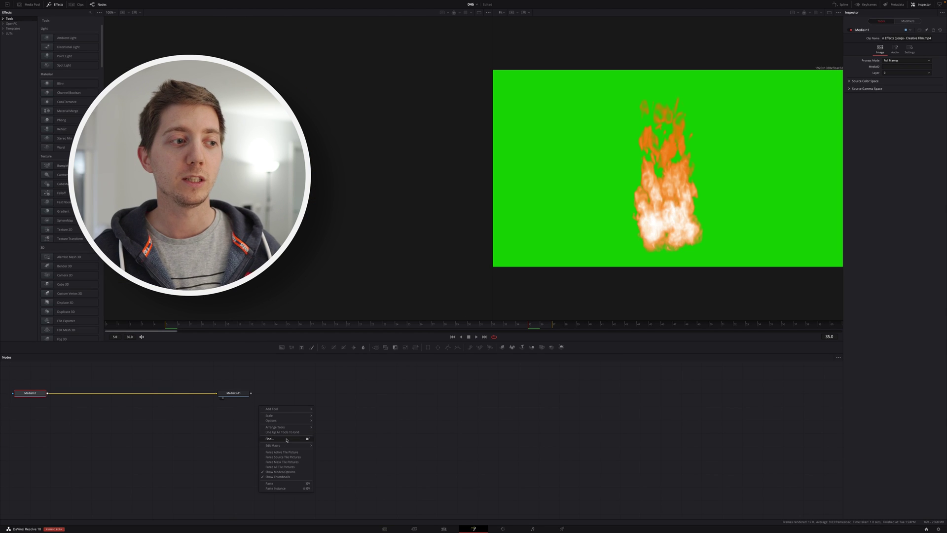
click(290, 485)
drag(258, 401, 137, 392)
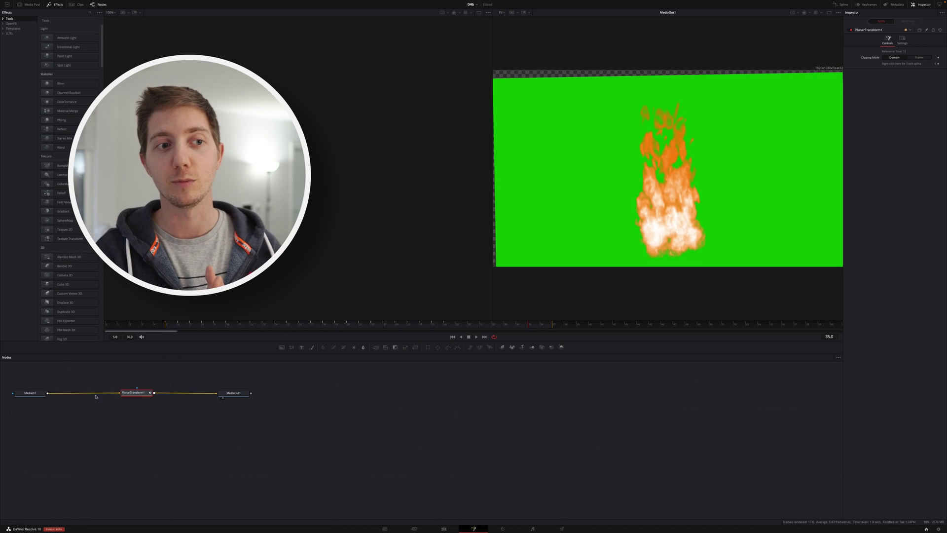
drag(198, 324, 566, 326)
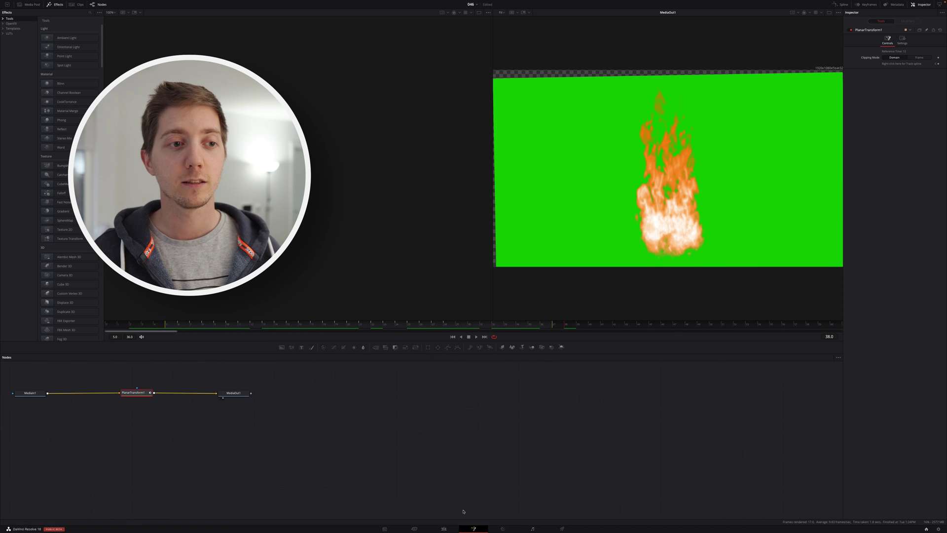
- Back on the Edit page at 01:00:00:08, reposition the fire clip so the flames sit on the open palm
click(443, 530)
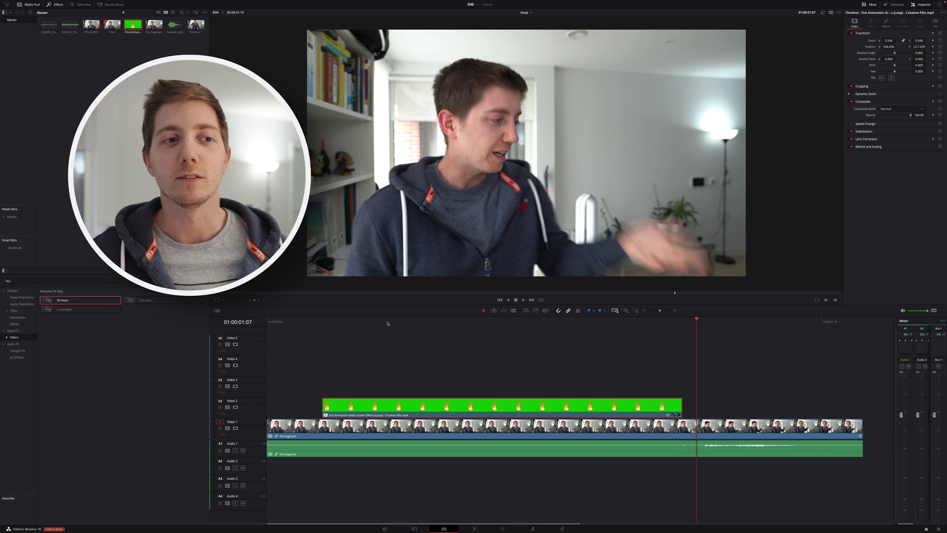
mouse_move(387, 323)
mouse_down()
mouse_move(321, 323)
mouse_move(374, 321)
mouse_up()
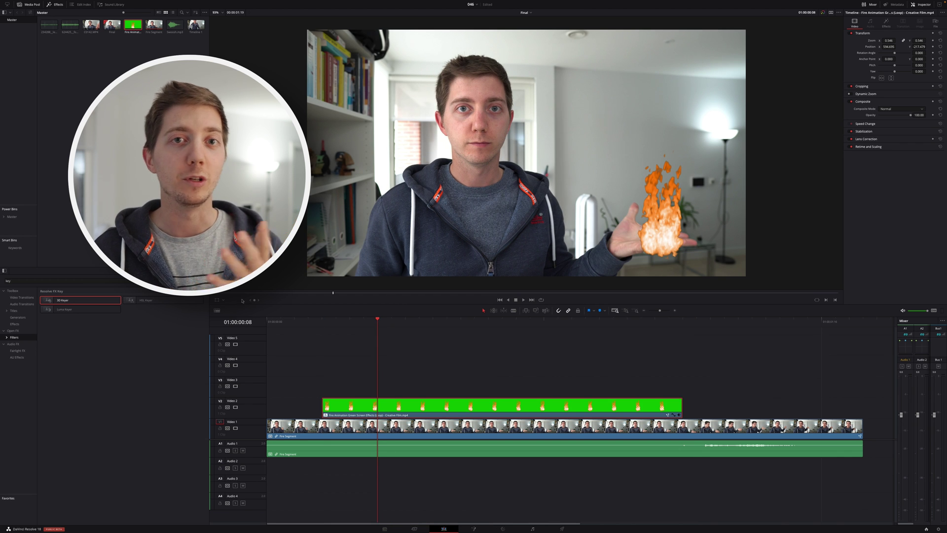
click(218, 301)
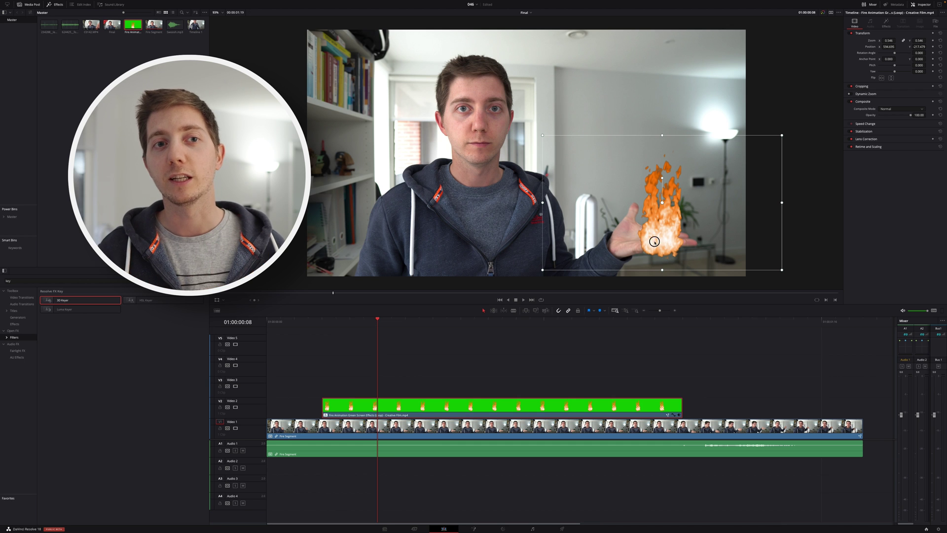
drag(654, 242, 642, 227)
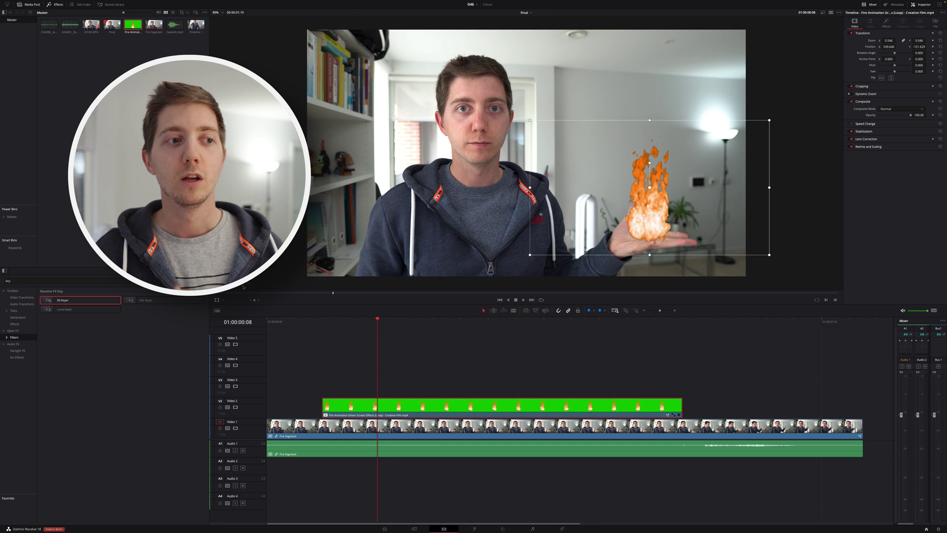
click(217, 300)
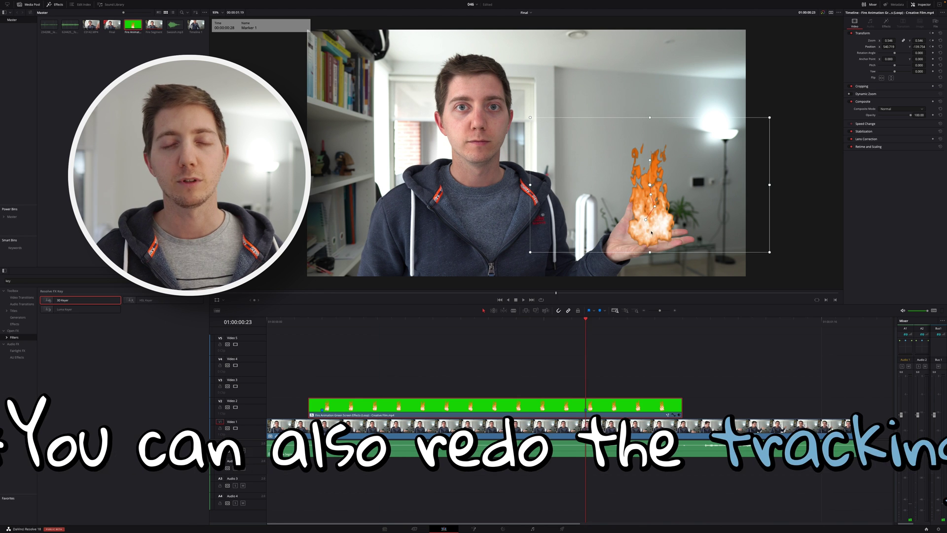
- Step back to 01:00:00:18 and adjust the fire clip on the palm, with a rotation angle of -4.100
key(Left)
key(Left)
key(Left)
key(Left)
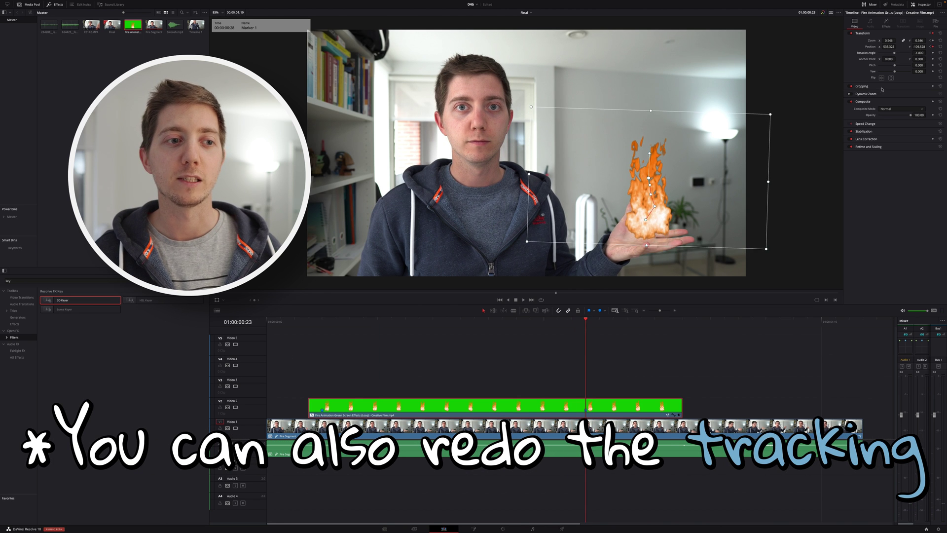
key(Left)
key(Left)
key(Left)
key(Left)
key(Left)
key(Left)
key(Left)
key(Left)
key(Left)
key(Left)
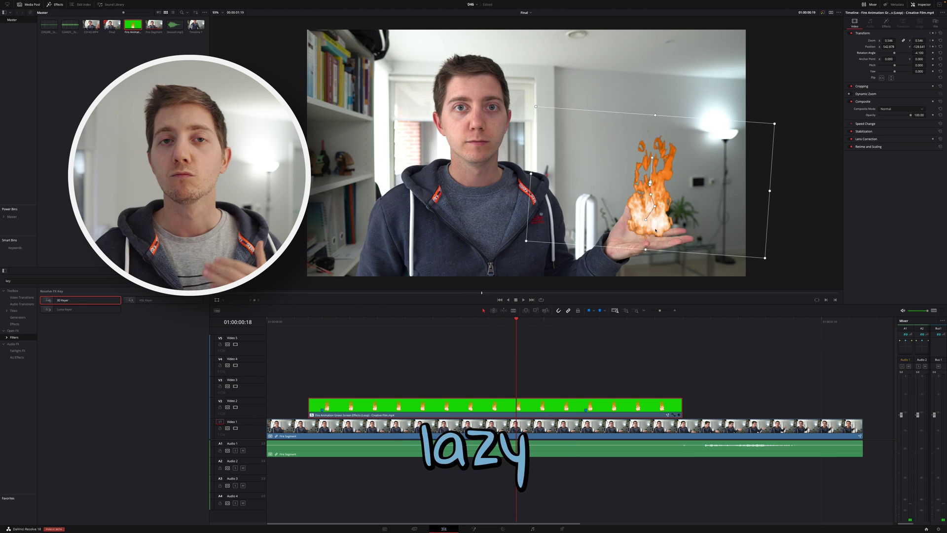
- Step forward to 01:00:00:23 and reposition the tilted fire clip to match the palm
key(Right)
key(Right)
key(Right)
key(Right)
key(Right)
key(Right)
key(Right)
key(Right)
key(Right)
key(Right)
key(Right)
key(Right)
key(Right)
key(Right)
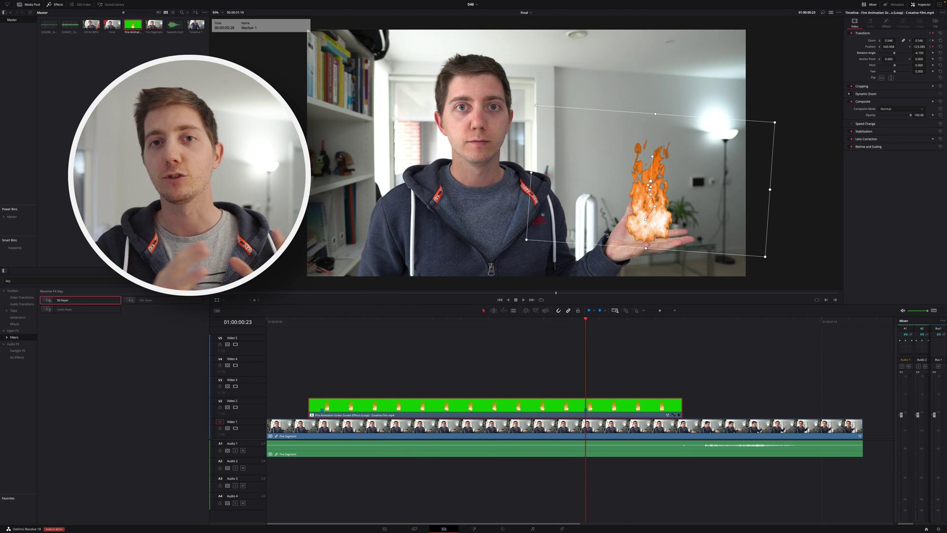
- Step forward to 01:00:01:04, shrink and place the fire clip on the palm, and view the following frame
key(Right)
key(Right)
key(Right)
key(Right)
key(Right)
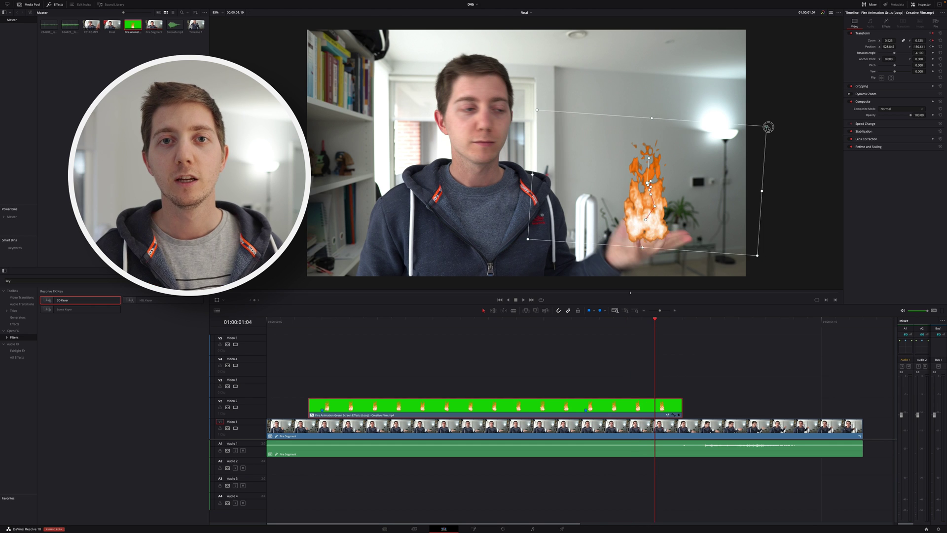
drag(772, 125, 712, 174)
key(Right)
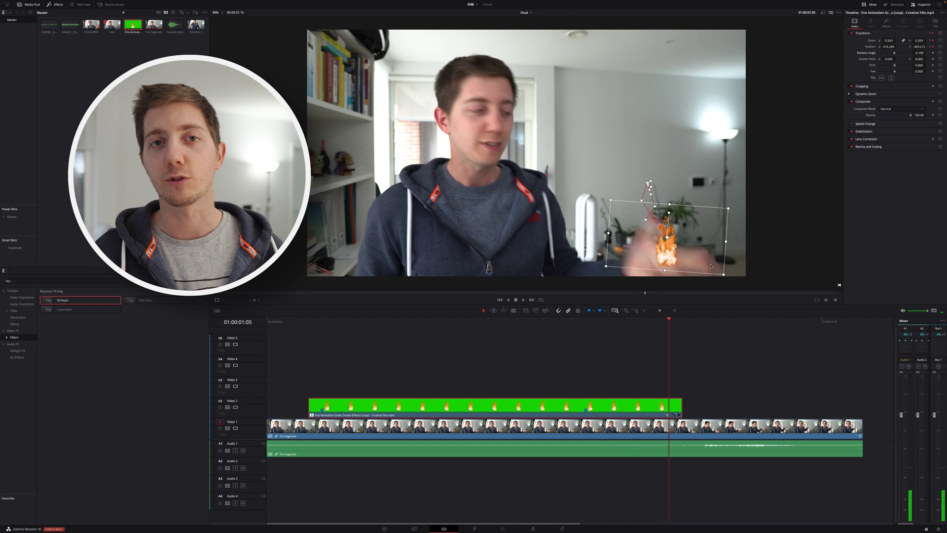
- Go back to 01:00:00:10 and step on to 01:00:00:16, correcting the fire clip's keyframed placement on the palm
drag(640, 322, 601, 326)
click(931, 47)
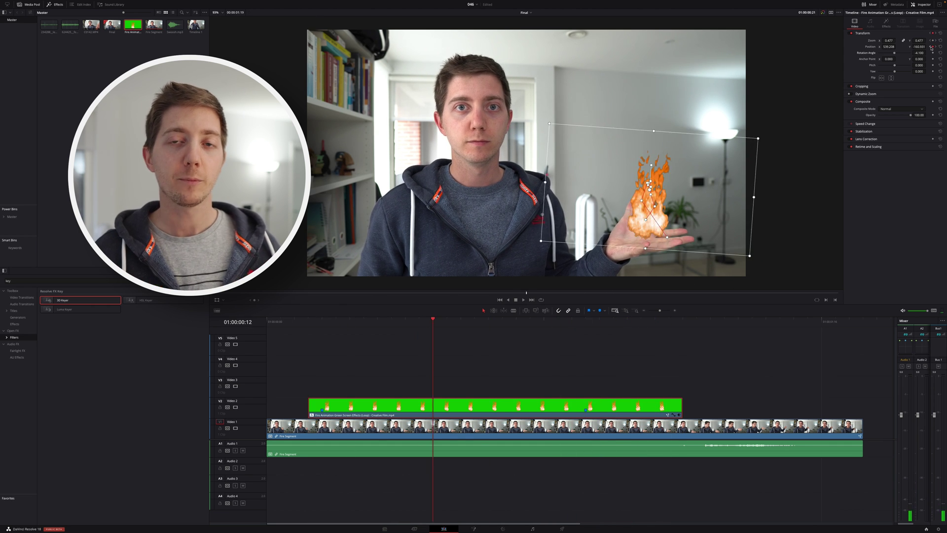
key(Left)
key(Left)
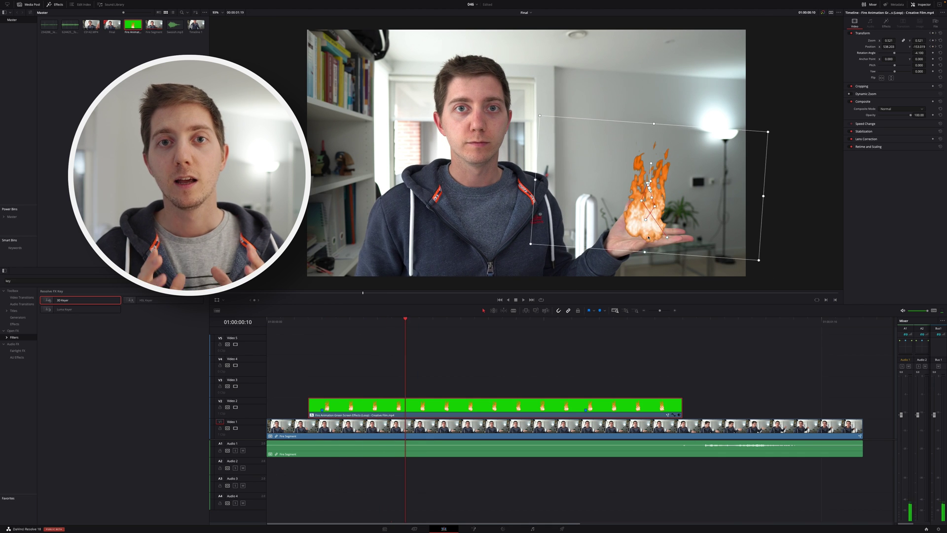
key(Right)
key(Right)
key(Right)
key(Right)
key(Right)
key(Right)
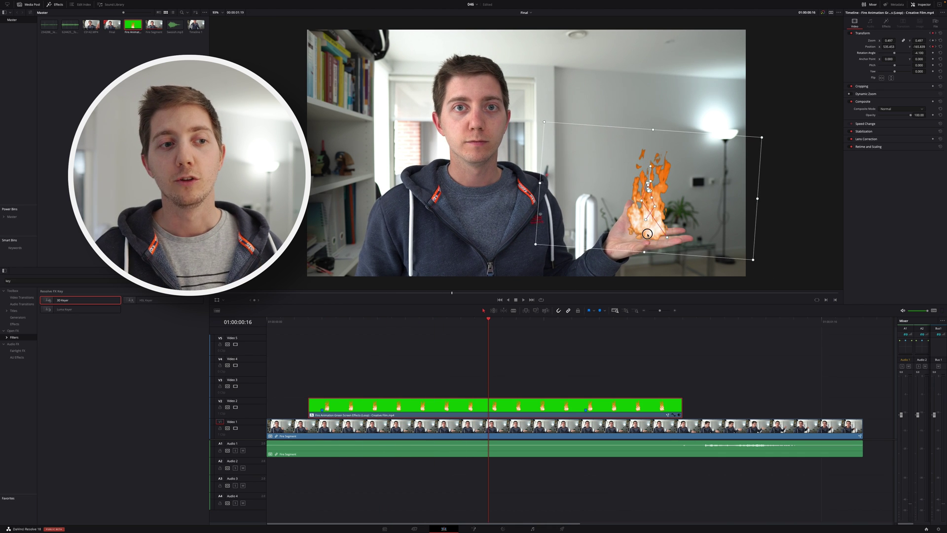
- Step forward to 01:00:00:23 and realign the fire clip with the palm
key(Right)
key(Right)
key(Right)
key(Right)
key(Right)
key(Right)
key(Right)
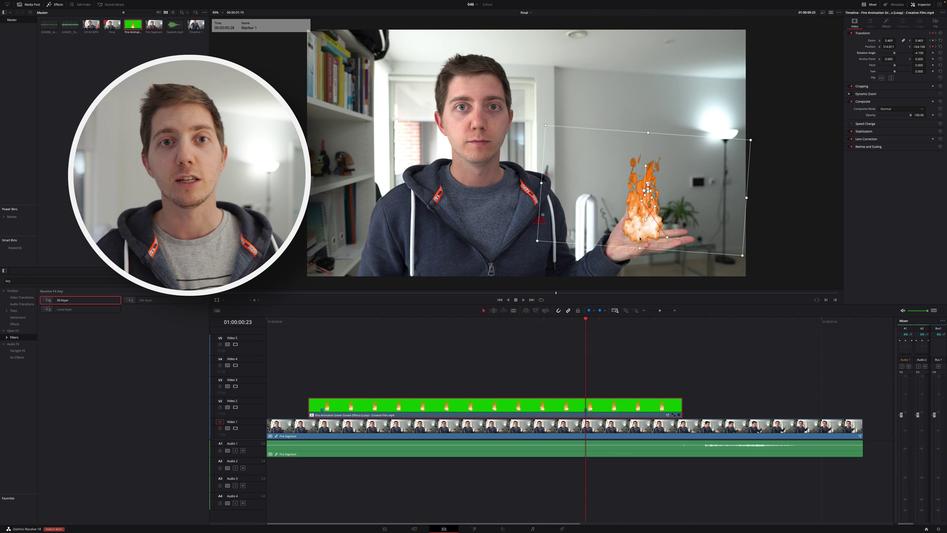
- Step on to 01:00:01:04 and the following frame, keeping the fire clip on the moving palm
key(Right)
key(Right)
key(Right)
key(Right)
key(Right)
key(Right)
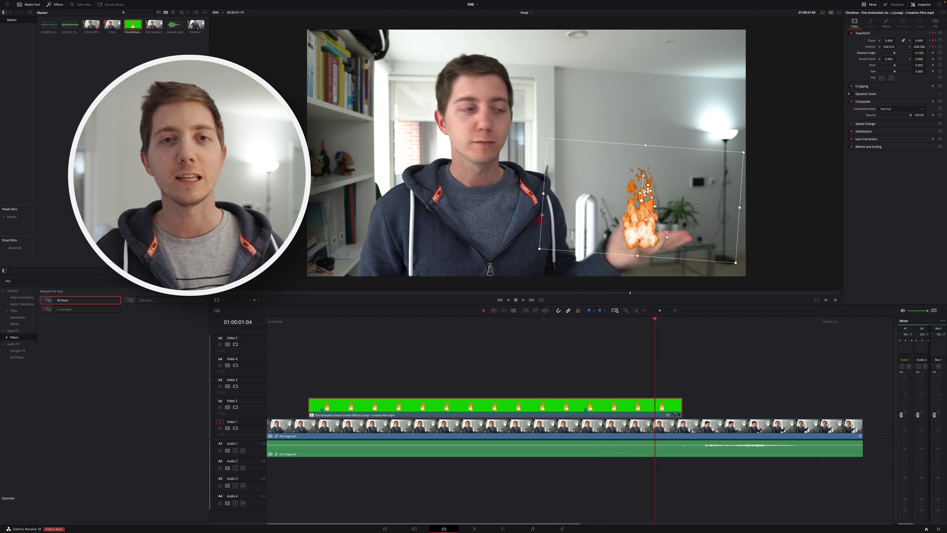
key(Right)
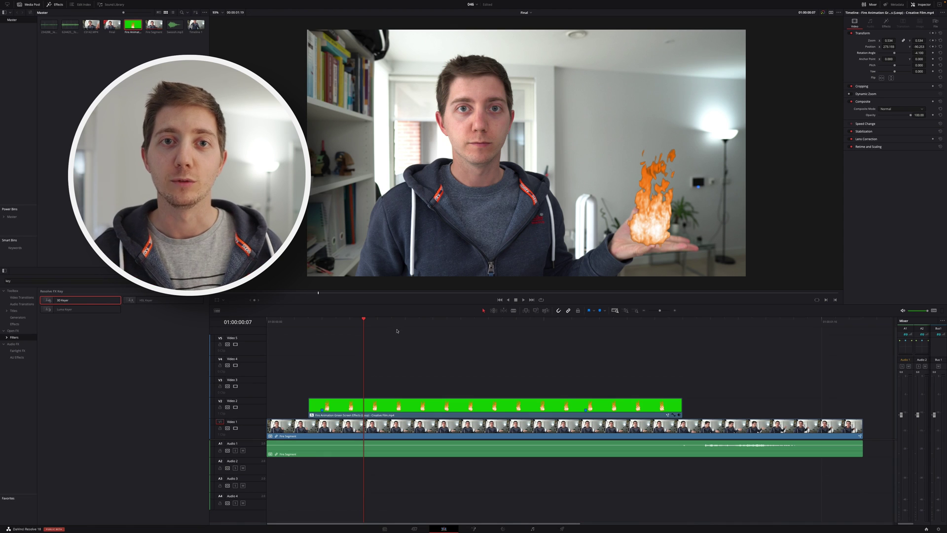
- Check the fire's position up to 01:00:00:13 and duplicate the Fire Segment video from Video 1 onto Video 3
click(422, 323)
click(453, 323)
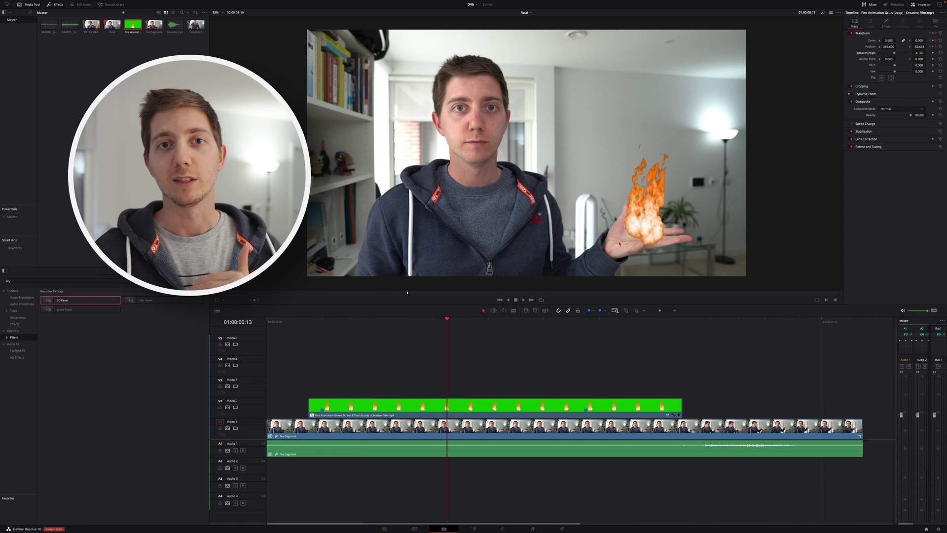
click(414, 427)
click(419, 463)
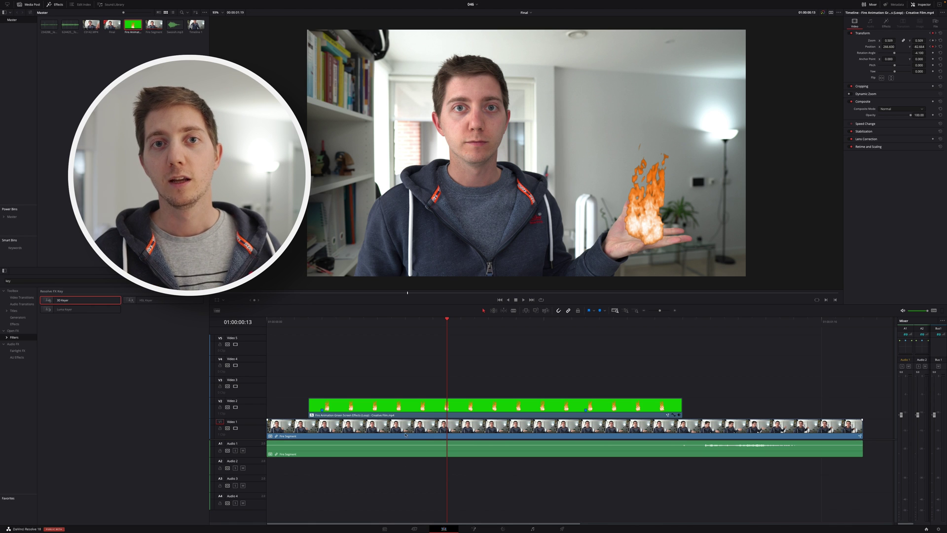
click(425, 427)
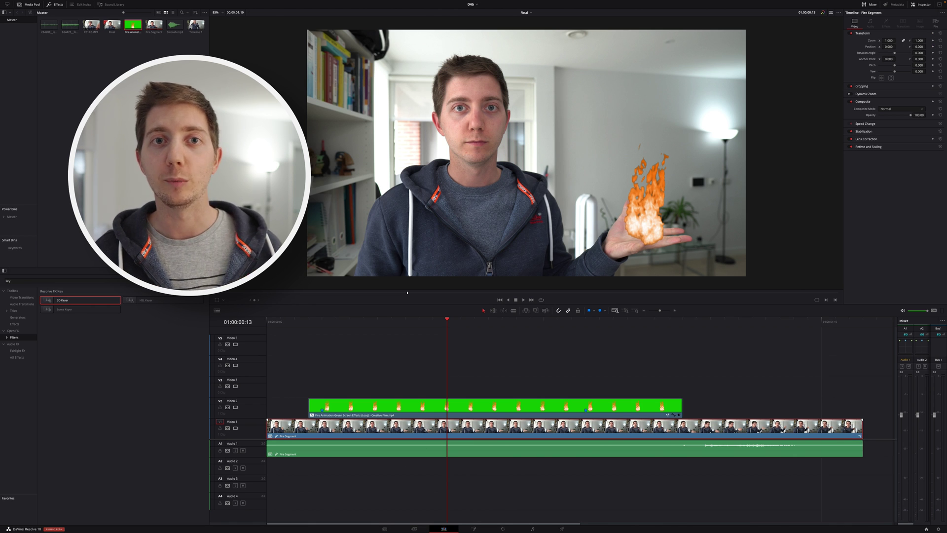
drag(424, 428, 431, 385)
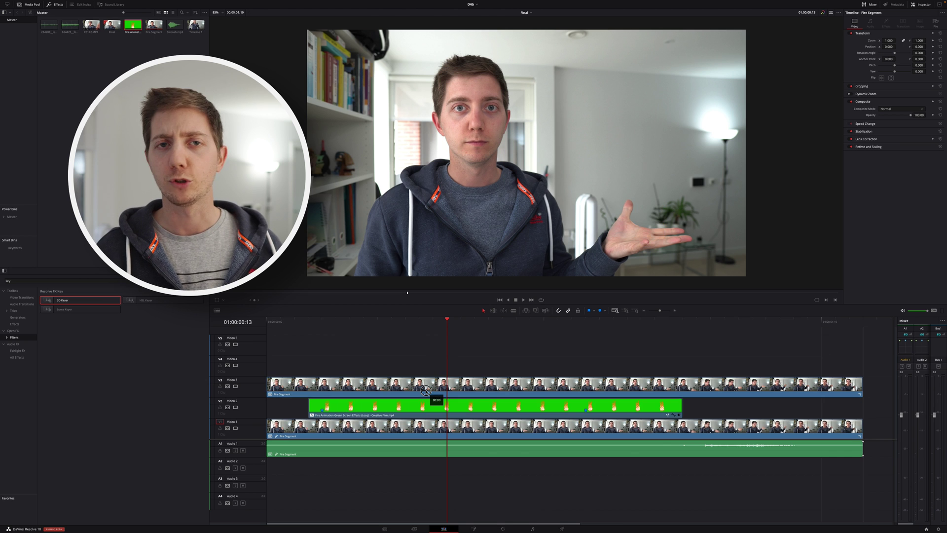
- Trim the Fire Segment copy on Video 3 to the start and end of the fire clip below it
click(310, 320)
key(shift+[)
key(Down)
key(shift+bracketright)
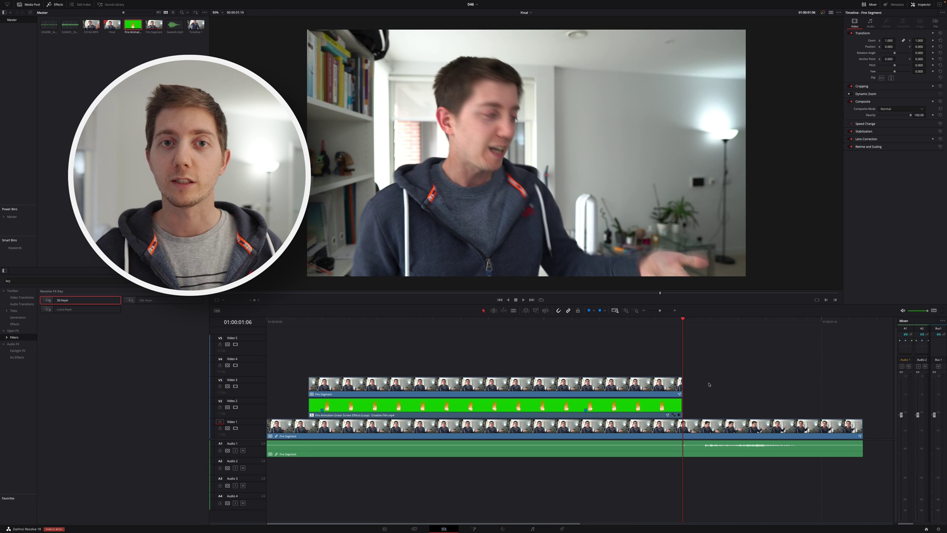
drag(335, 322, 364, 325)
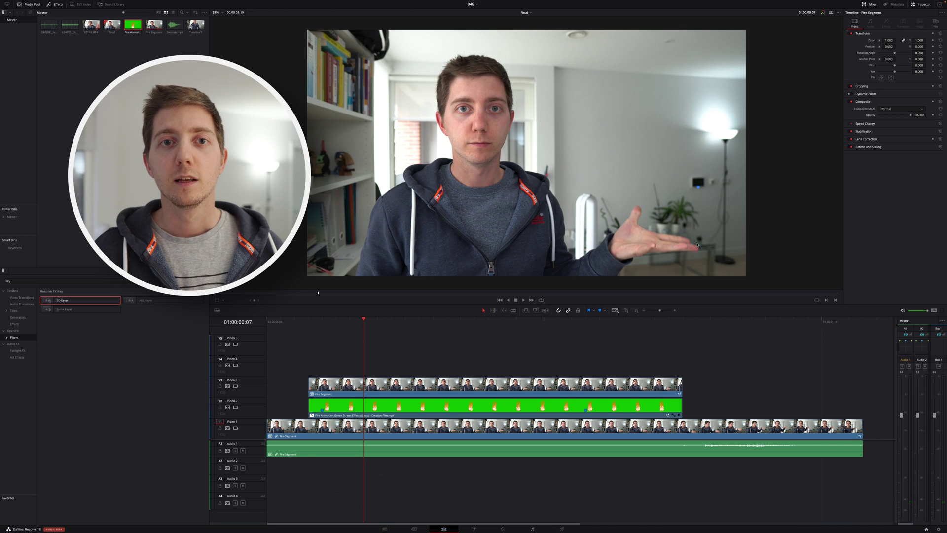
- Open the Video 3 Fire Segment copy on the Color page with the clips and node graph displayed
click(451, 383)
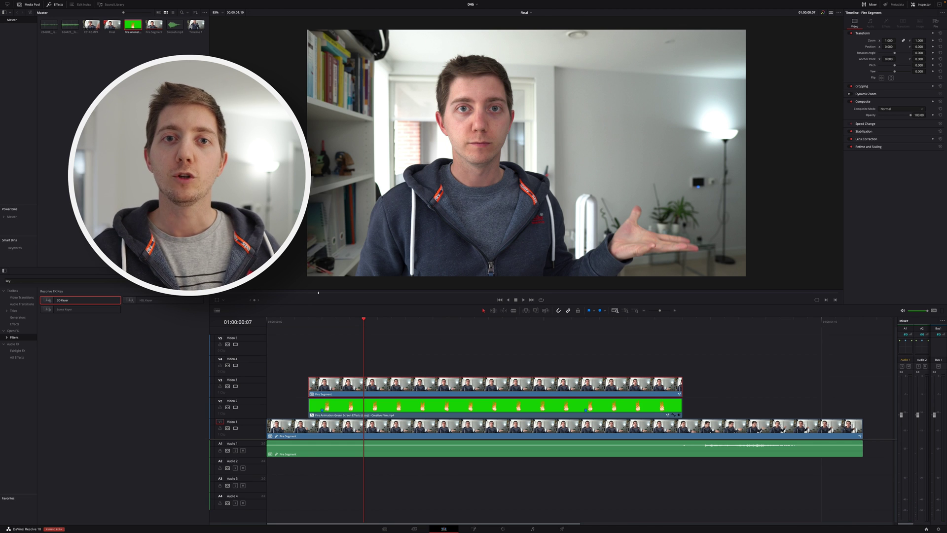
click(498, 529)
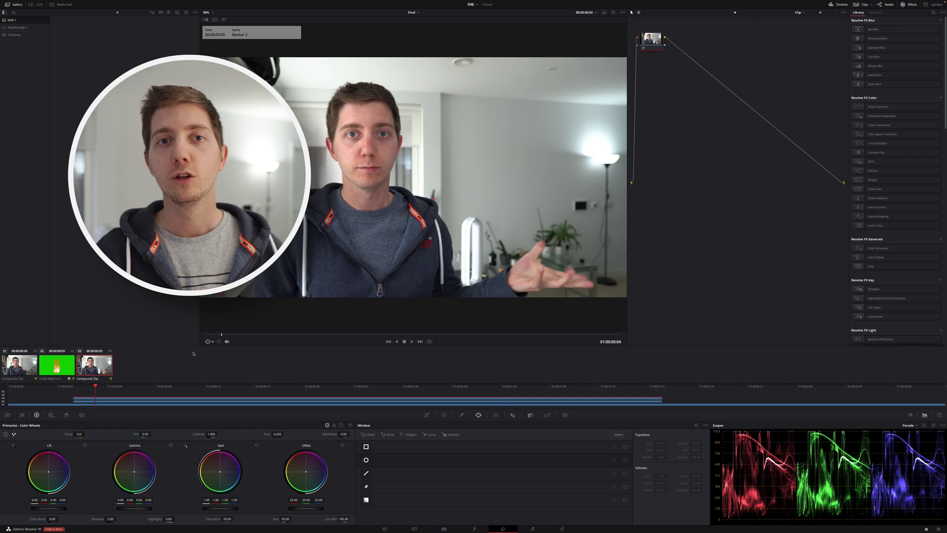
click(843, 6)
click(843, 6)
click(865, 6)
click(864, 7)
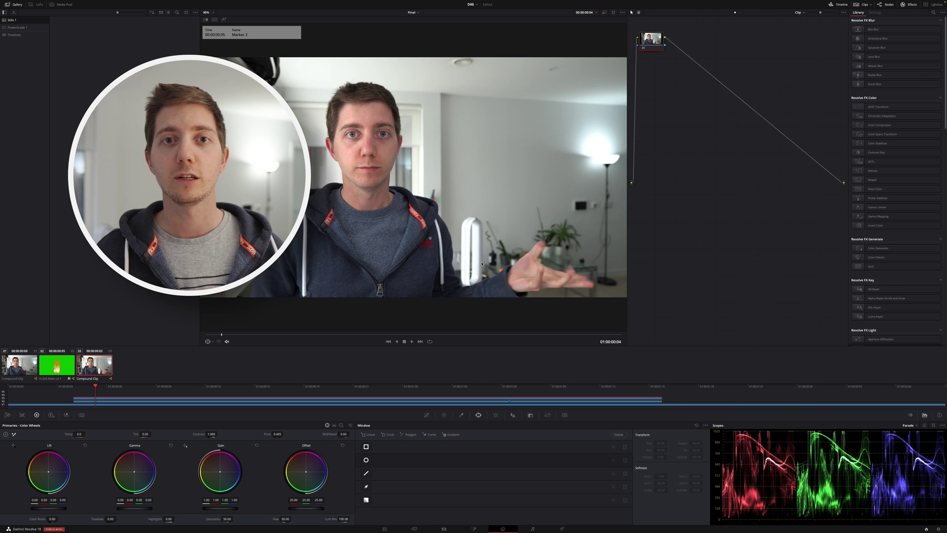
- Draw a closed curve window at 01:00:00:04 around the near part of the palm and the fingers in front of the flames
click(366, 487)
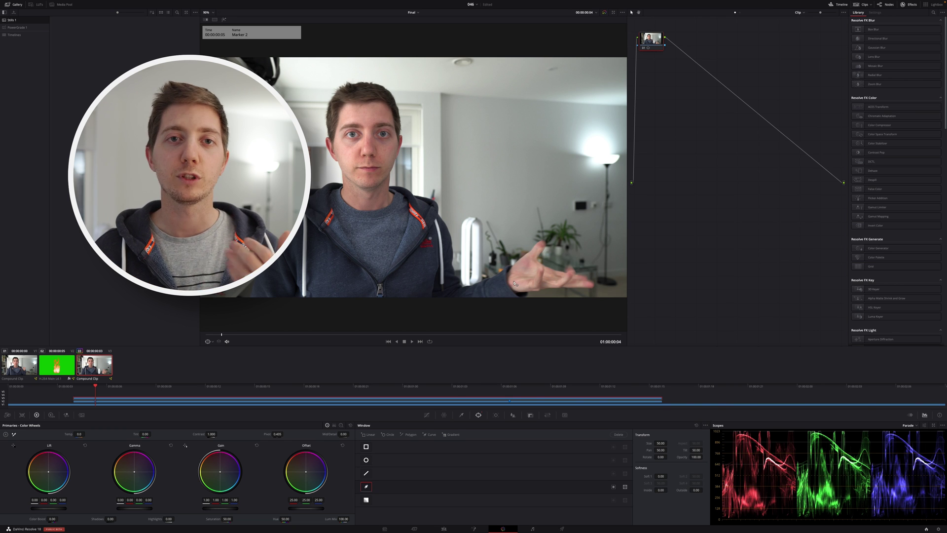
scroll(420, 178, up, 3)
drag(617, 326, 511, 249)
click(478, 243)
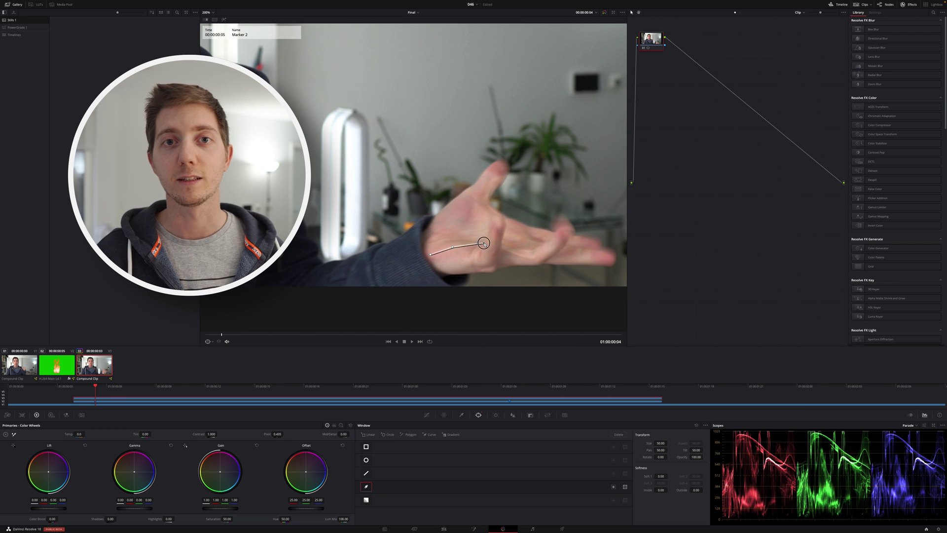
click(486, 241)
click(490, 228)
click(497, 216)
click(503, 219)
click(505, 226)
click(502, 245)
click(507, 250)
click(521, 249)
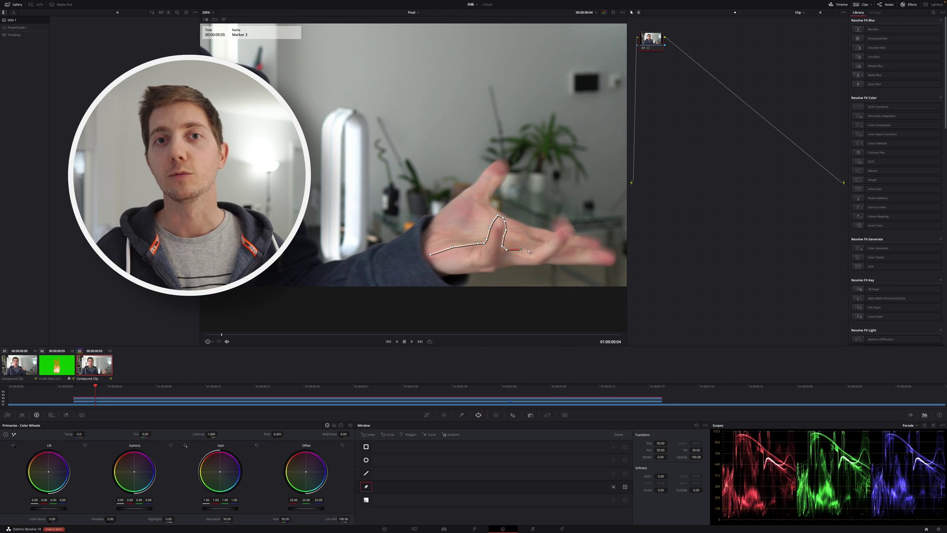
click(566, 225)
click(552, 261)
click(539, 266)
click(470, 280)
click(420, 270)
click(430, 254)
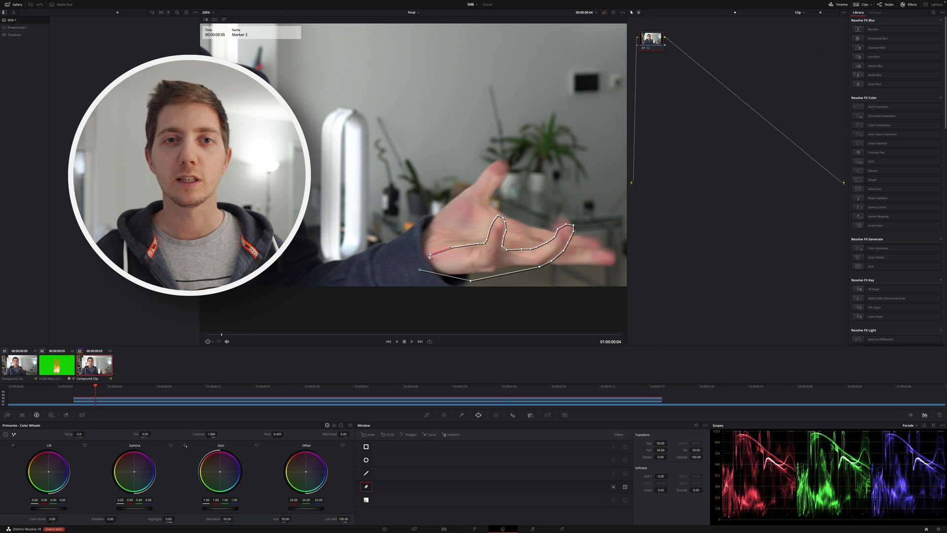
- Preview the masked hand area with Highlight and return to the normal view
click(208, 20)
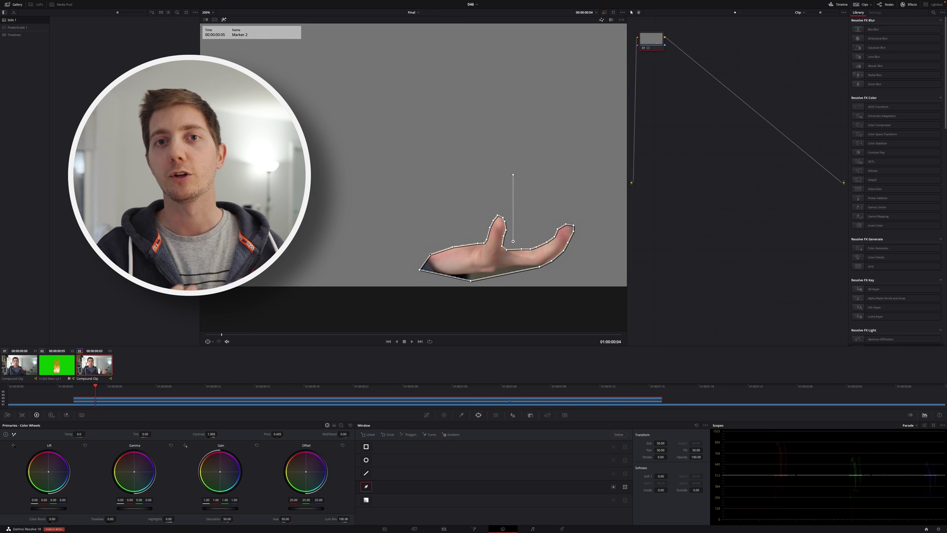
click(207, 20)
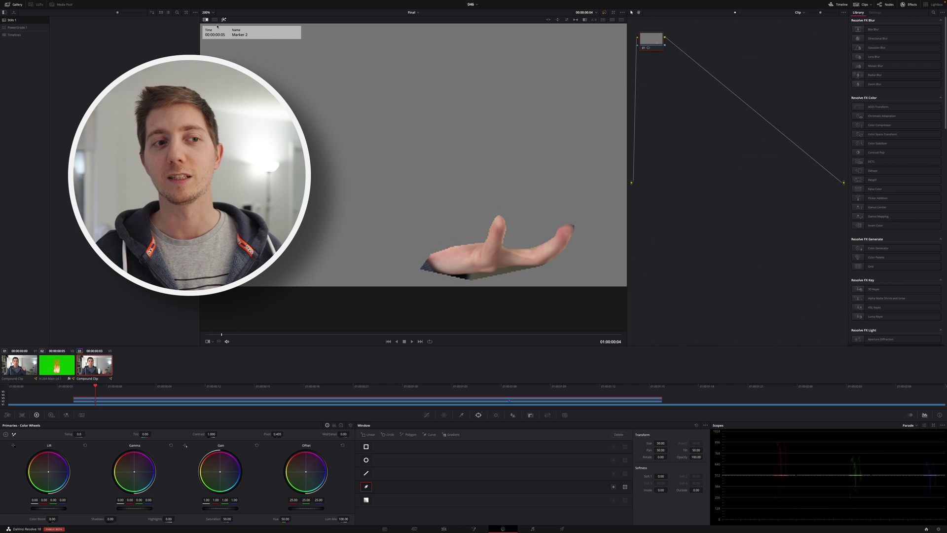
click(223, 20)
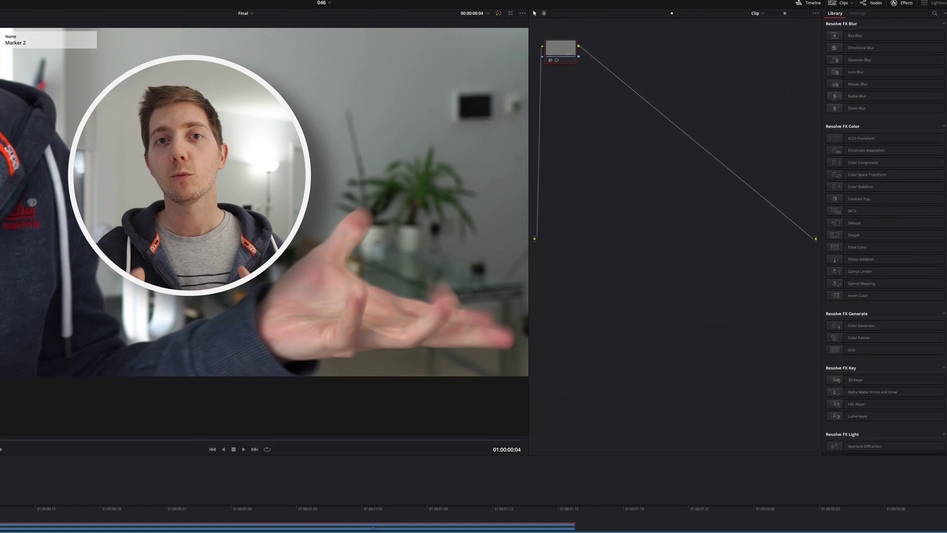
- Add an alpha output to the node graph and connect node 01's alpha output to it
right_click(595, 283)
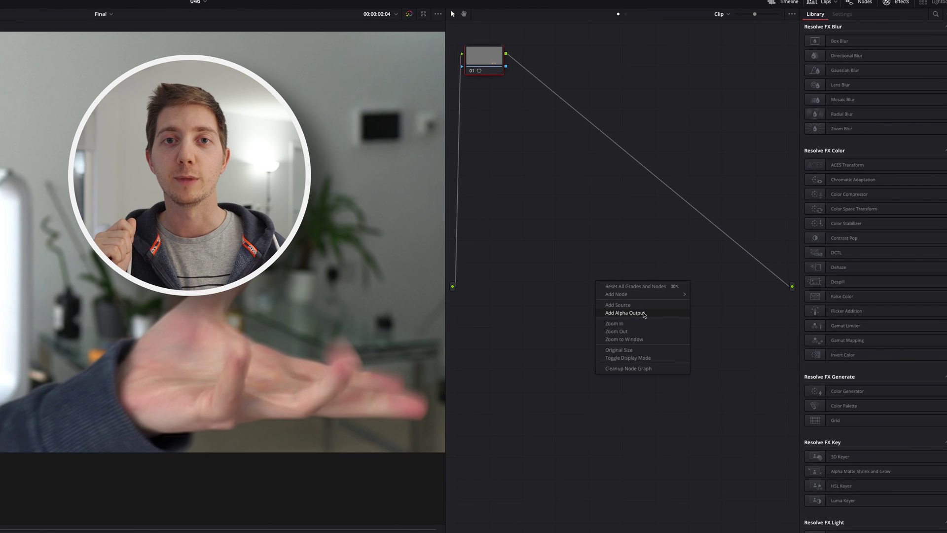
click(645, 310)
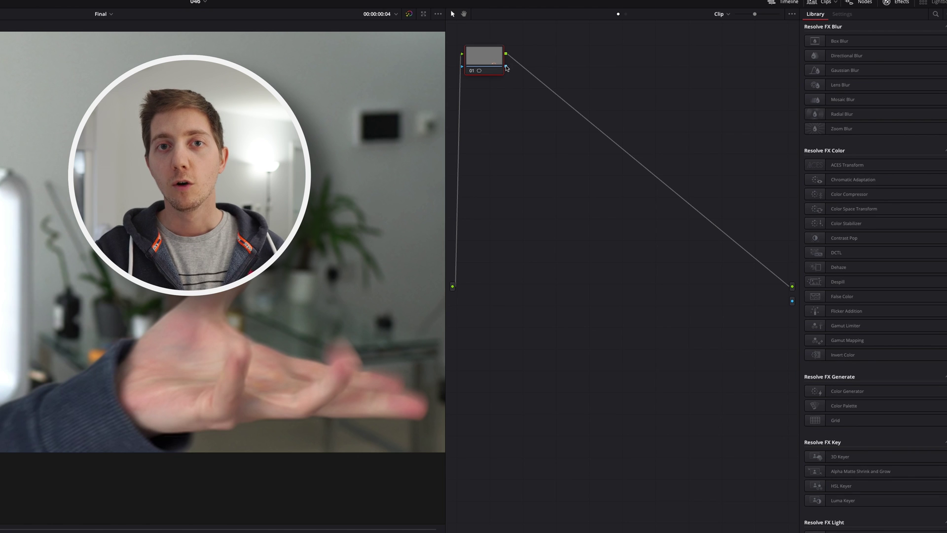
drag(506, 65, 795, 303)
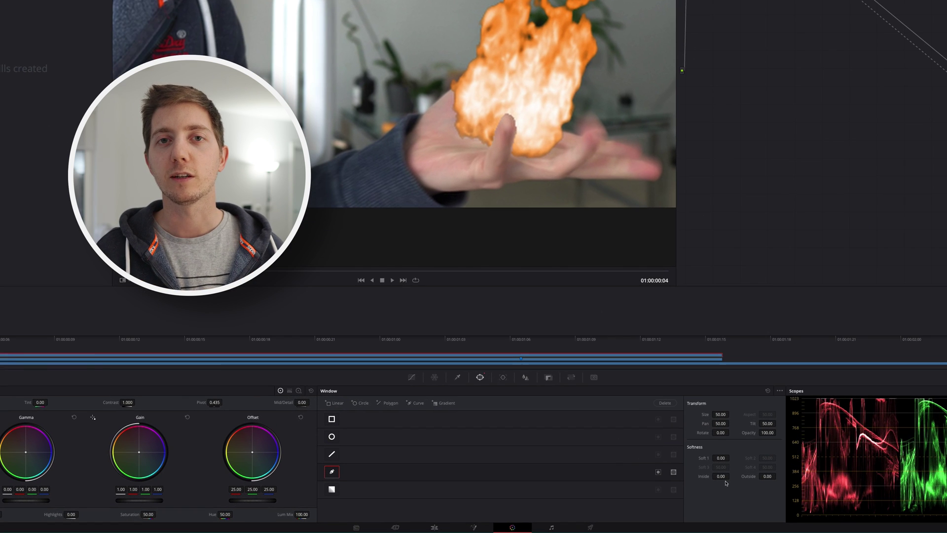
- Soften the hand mask with Soft 1 at 0.12 and Inside at 0.16, and show the Power Window outline
drag(721, 476, 767, 476)
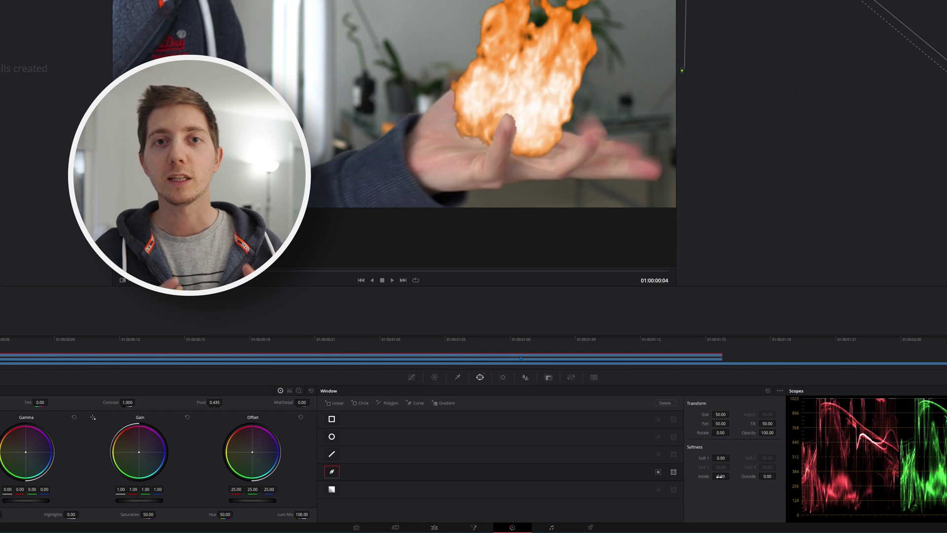
drag(720, 476, 721, 477)
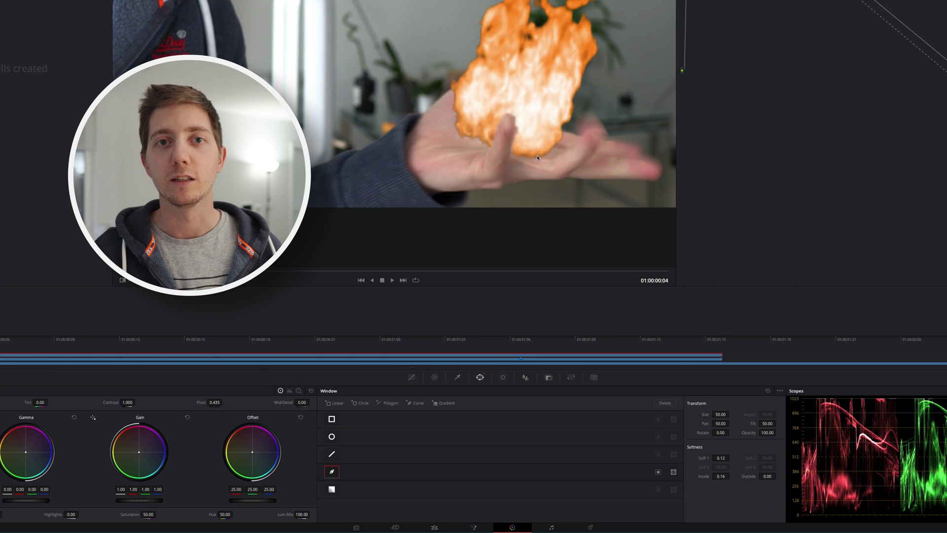
click(121, 279)
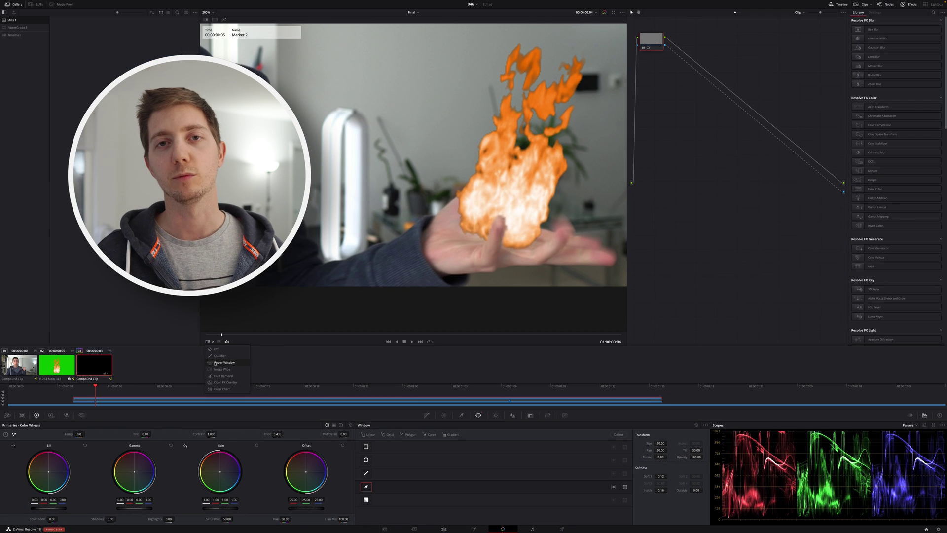
click(215, 363)
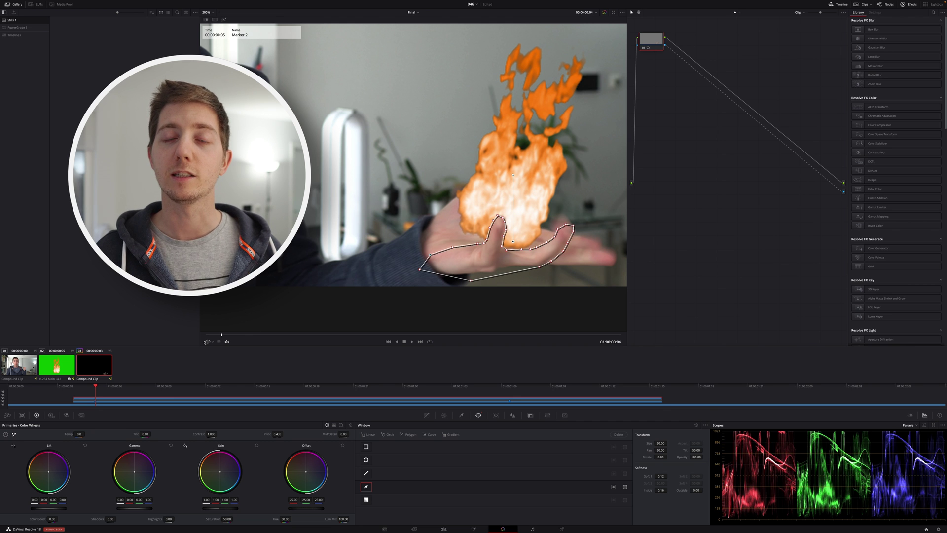
- Compare the mask with the hand on the next frame, return to 01:00:00:04 and set the window tracker to Frame mode
key(Right)
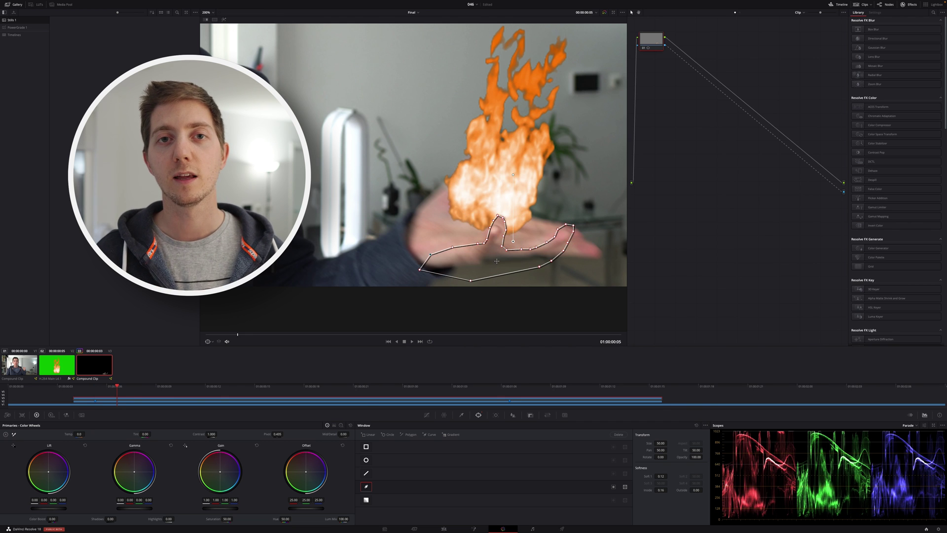
key(Left)
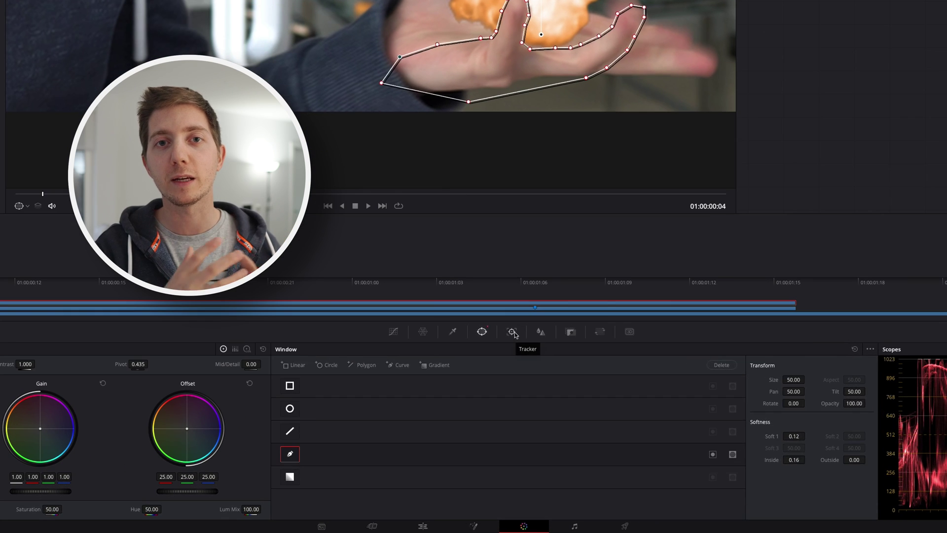
click(497, 415)
click(857, 366)
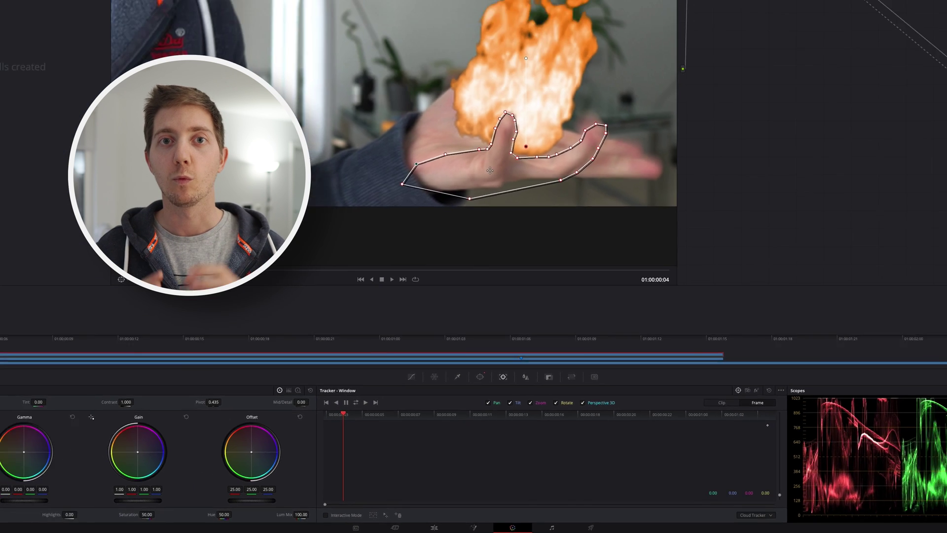
- Adjust the hand mask's upper wrist point at 01:00:00:03 and again at 01:00:00:04 to set Frame-mode tracker keyframes
key(Left)
drag(437, 44, 429, 40)
drag(448, 243, 446, 240)
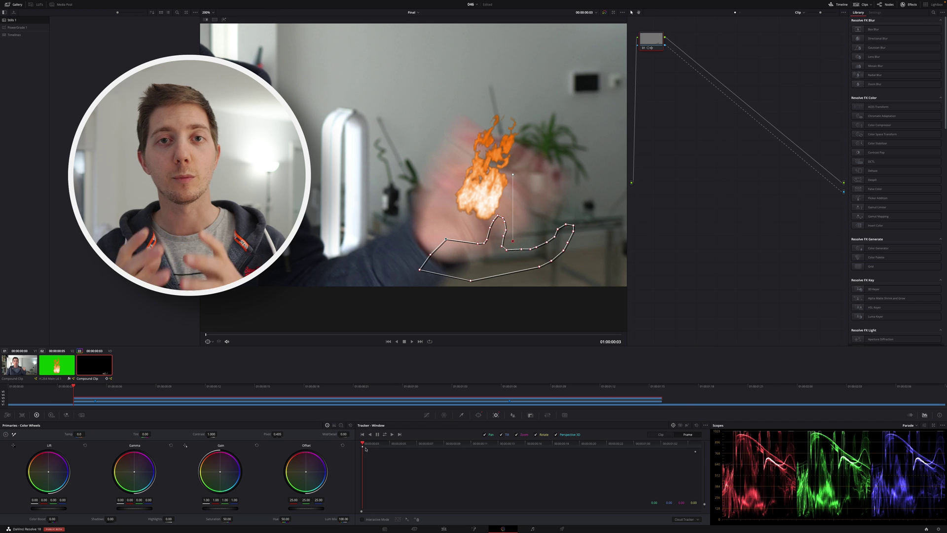
key(Right)
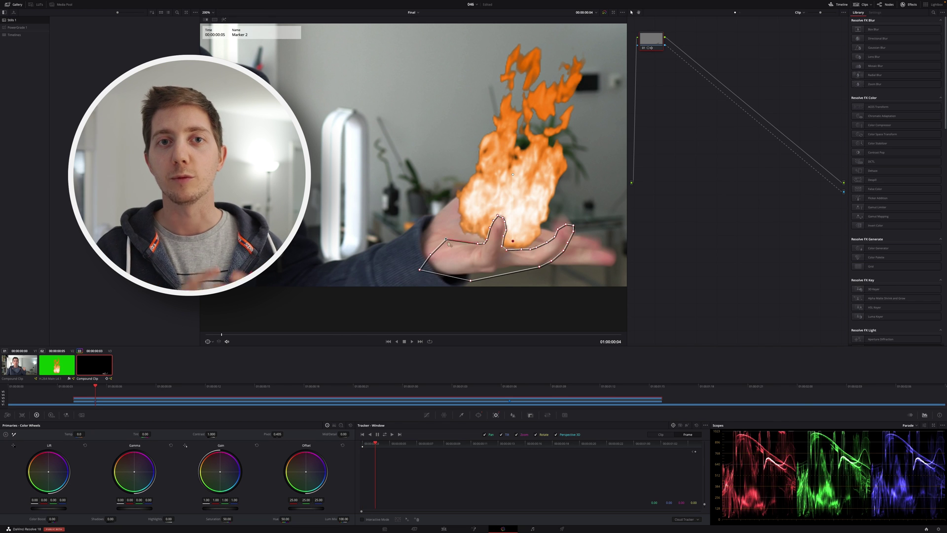
drag(447, 240, 448, 245)
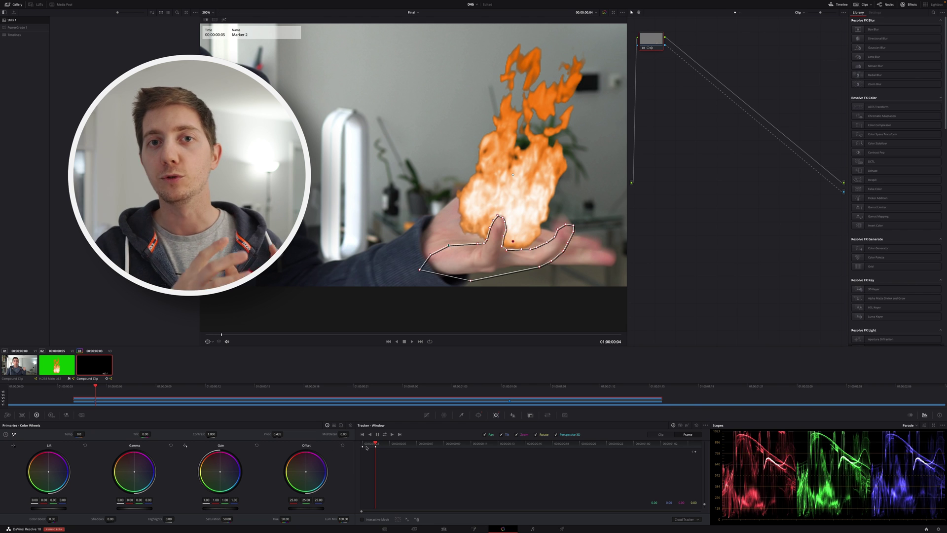
- Compare the mask with the hand frame by frame up to 01:00:00:07, and return to 01:00:00:04
key(Right)
key(Left)
key(Right)
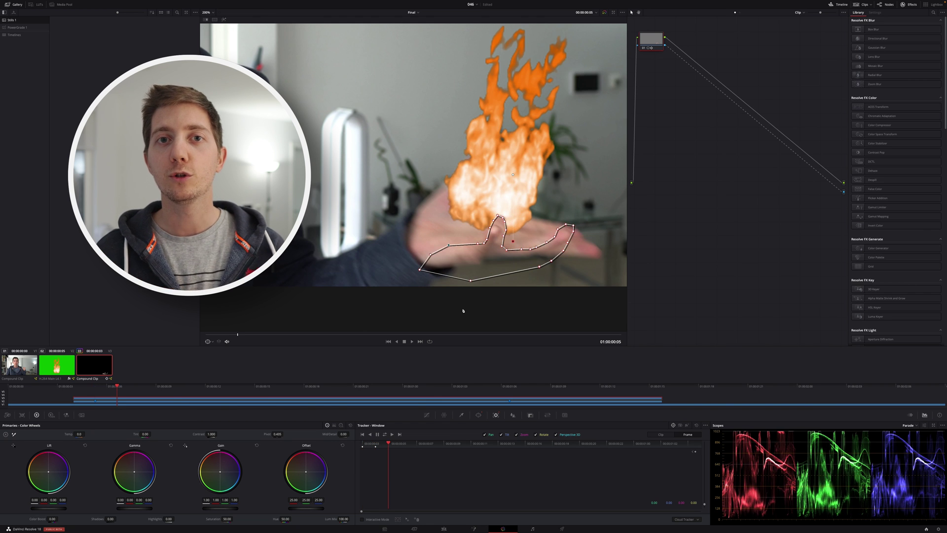
key(Right)
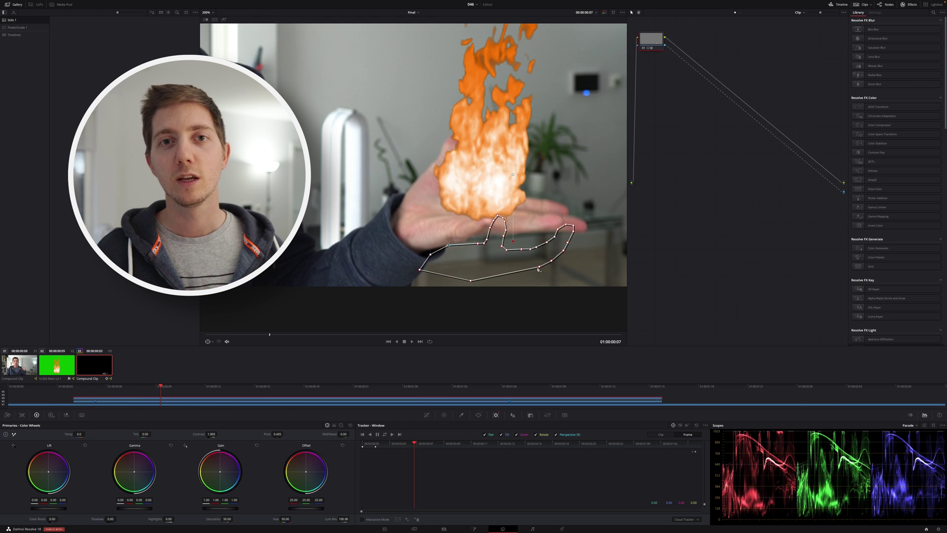
key(Left)
key(Left)
key(Left)
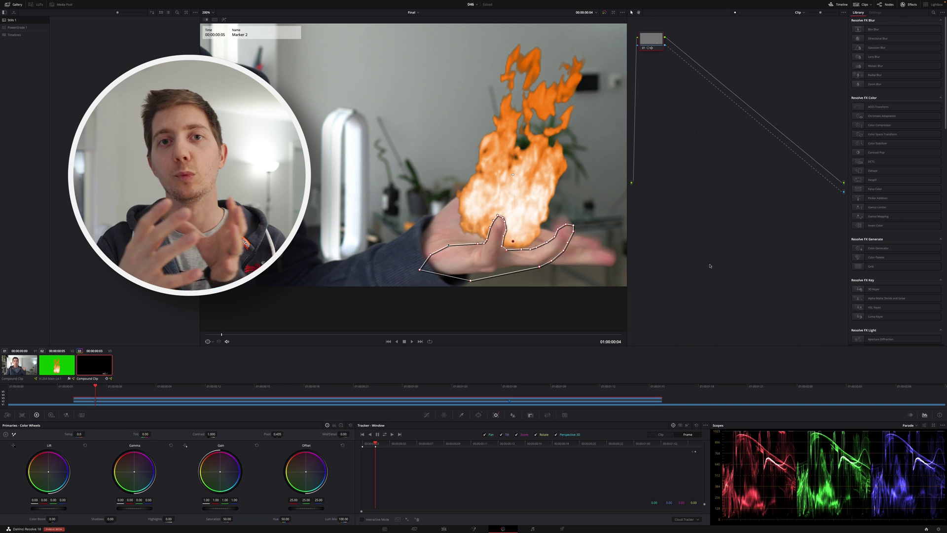
- Reshape the hand mask at 01:00:00:03 by moving its lower point outward over the blurred hand
key(Left)
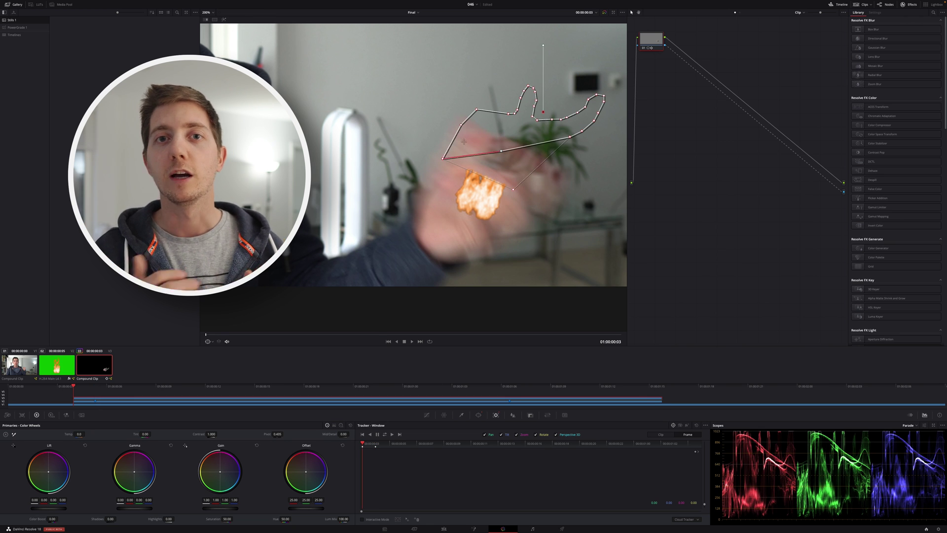
drag(502, 152, 524, 174)
drag(538, 213, 523, 192)
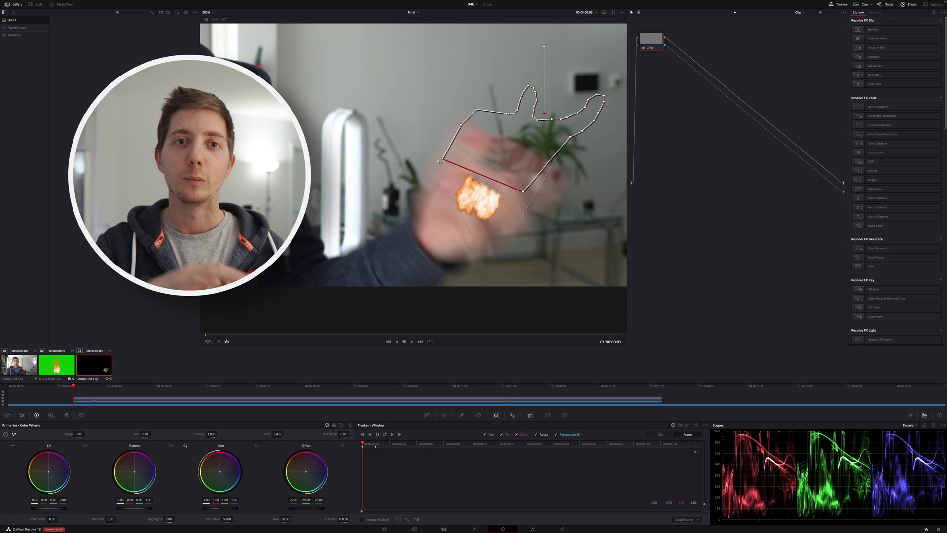
- Go forward through the following frames and reposition the mask so it keeps covering the fingers
key(Right)
key(Right)
mouse_move(485, 238)
mouse_down()
mouse_move(479, 248)
mouse_move(475, 239)
mouse_up()
key(Right)
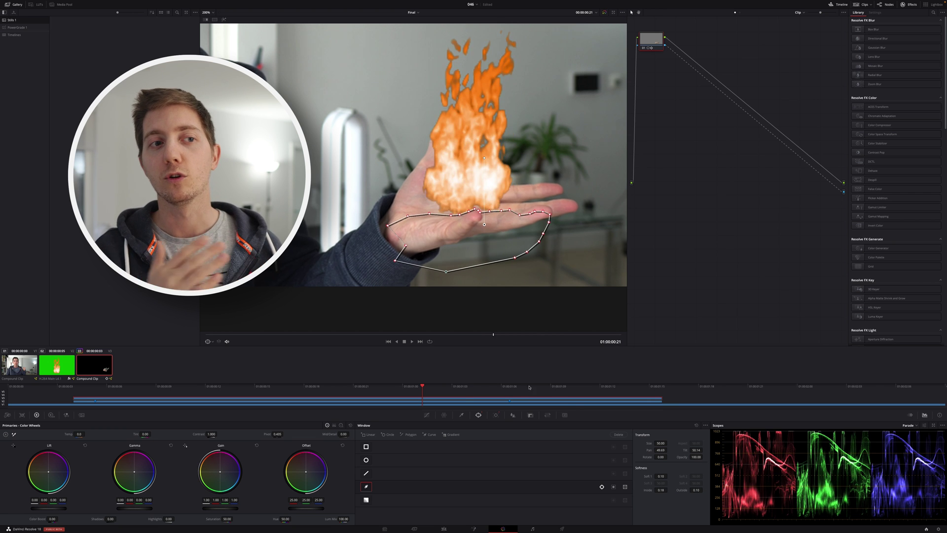
- Hide the Power Window outline in the viewer and return to the start of the masked clip
click(208, 341)
click(216, 348)
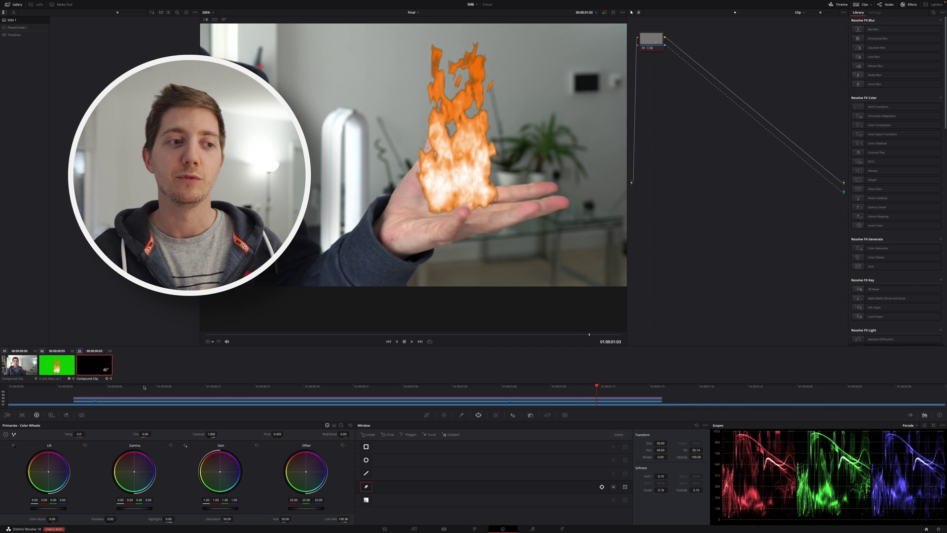
click(75, 387)
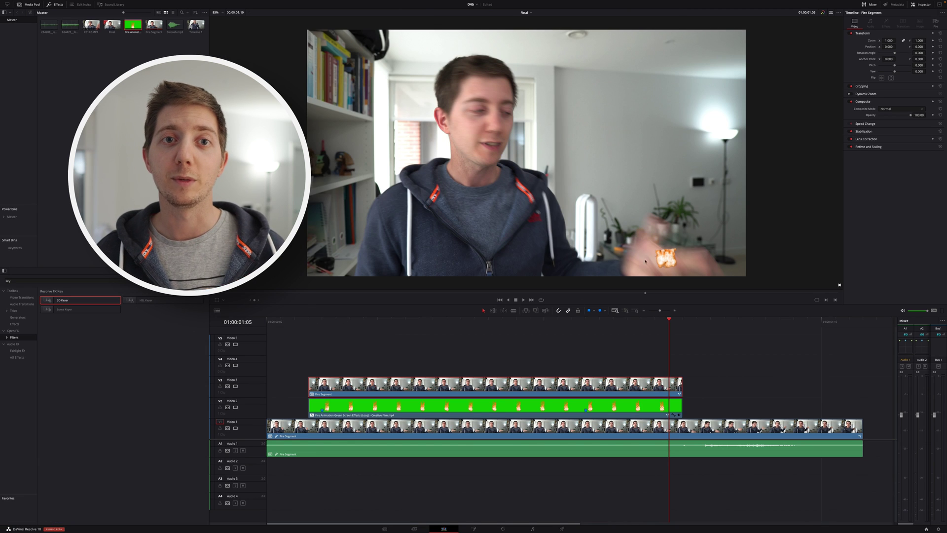
- Lower the fire animation clip's opacity on its first frame, 01:00:00:03, using a keyframe
click(310, 322)
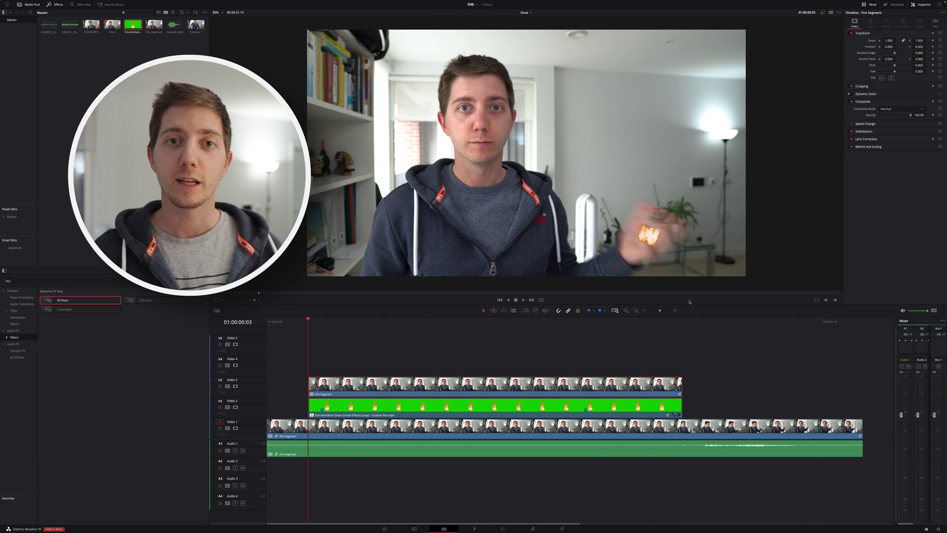
click(468, 406)
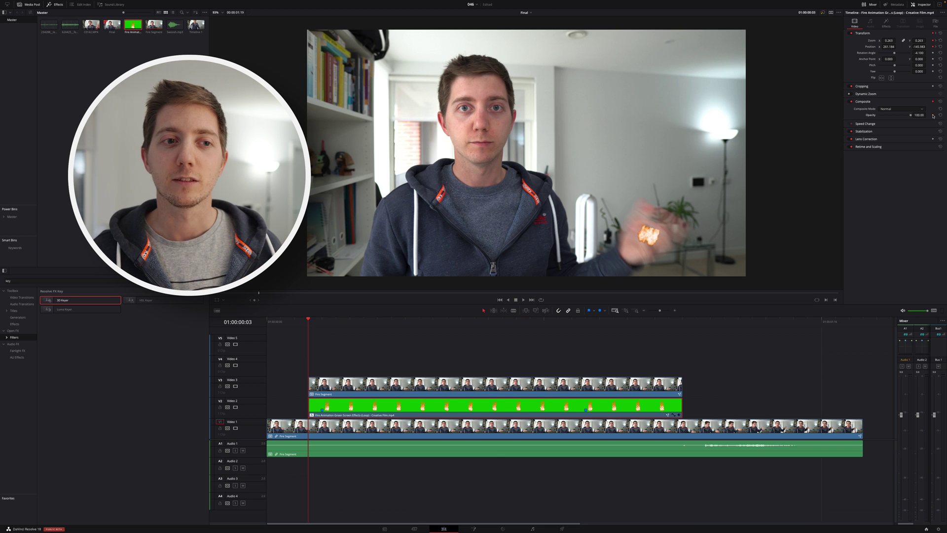
drag(911, 115, 896, 115)
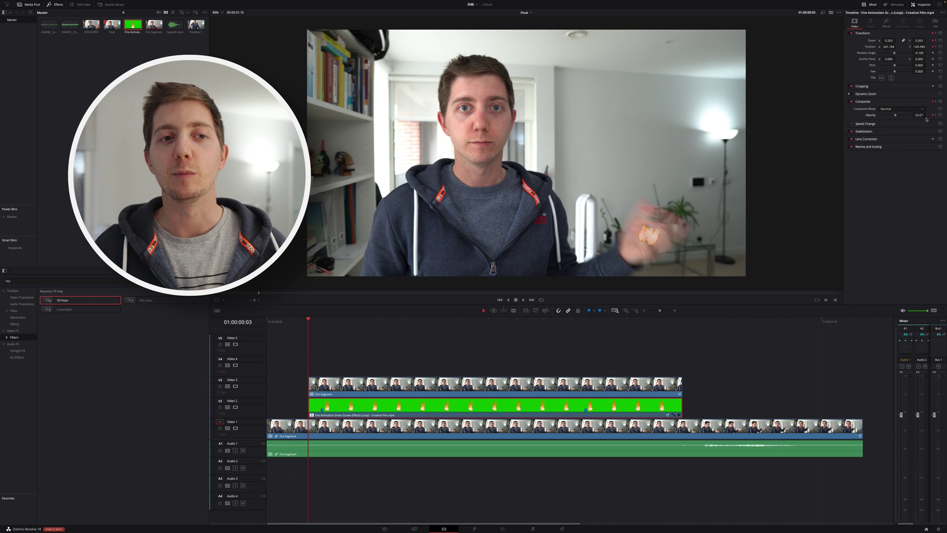
click(921, 115)
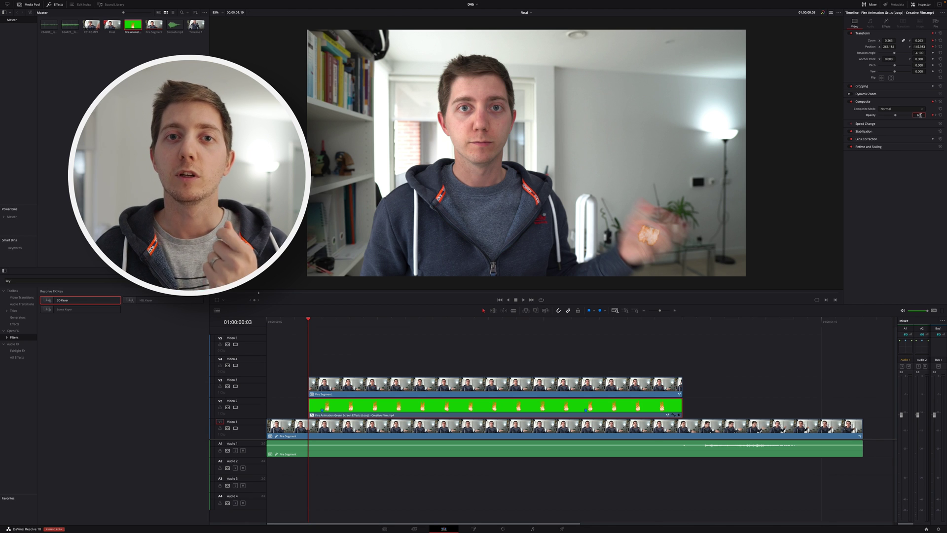
- Keyframe the fire clip's opacity at 100 on 01:00:01:04 and open the opacity value for editing on 01:00:01:05
click(654, 324)
key(Right)
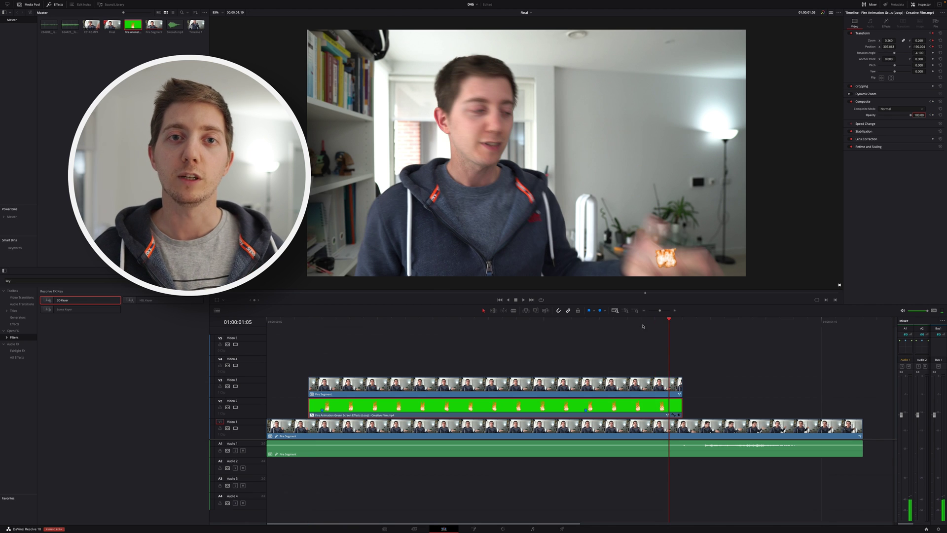
key(Left)
click(932, 115)
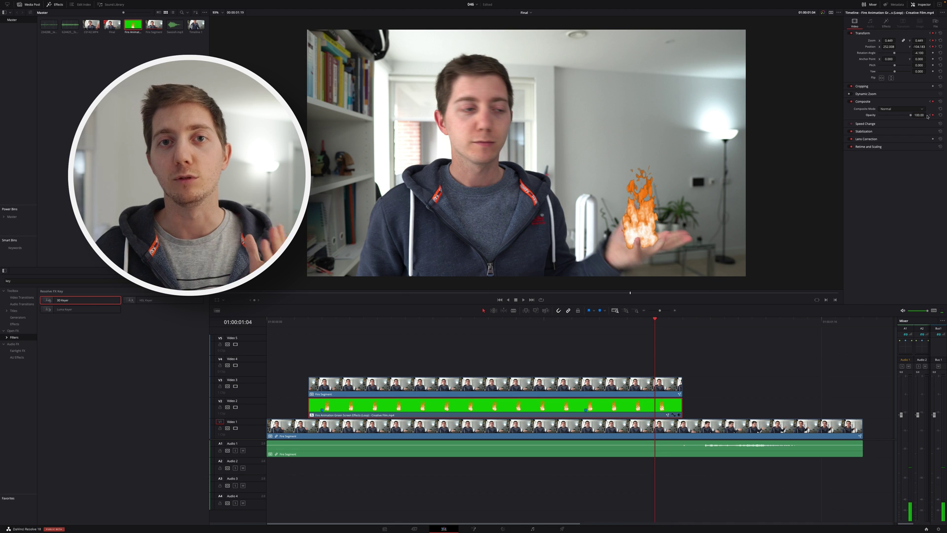
key(Right)
click(919, 115)
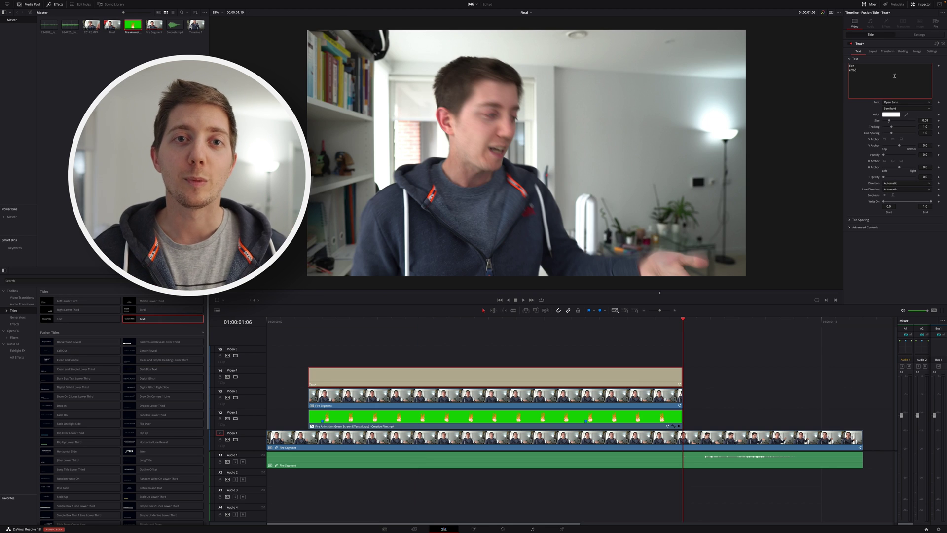
- Move the "Fire effect" title above the flames in the viewer at 01:00:00:09
click(389, 325)
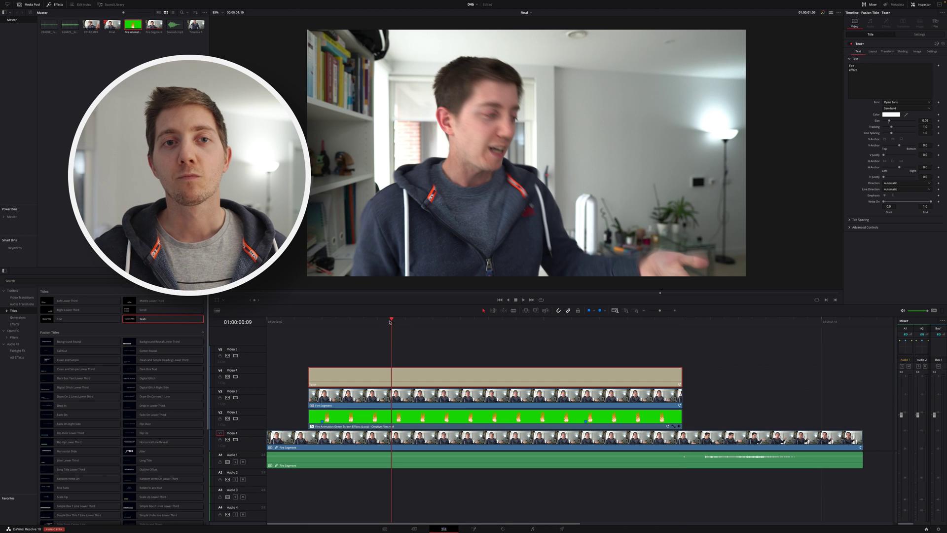
click(216, 300)
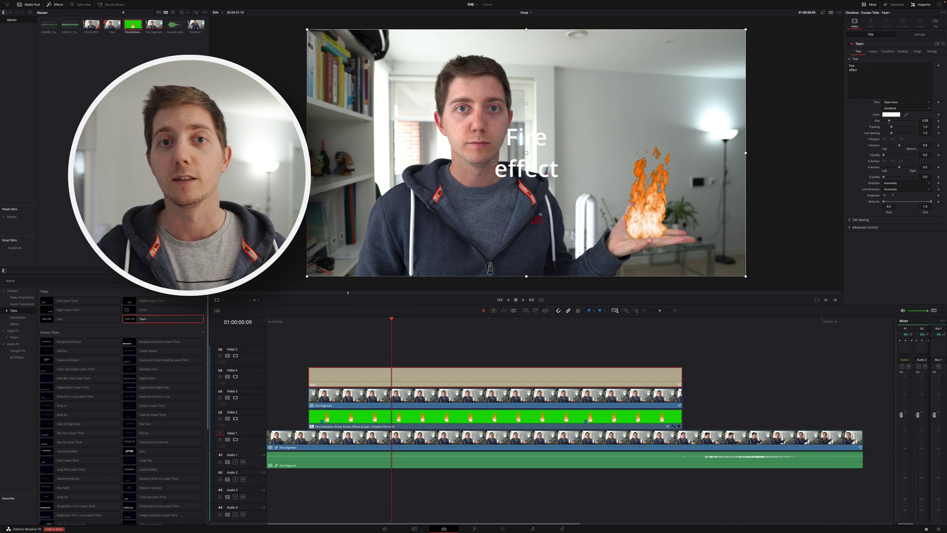
drag(410, 191, 573, 161)
click(216, 300)
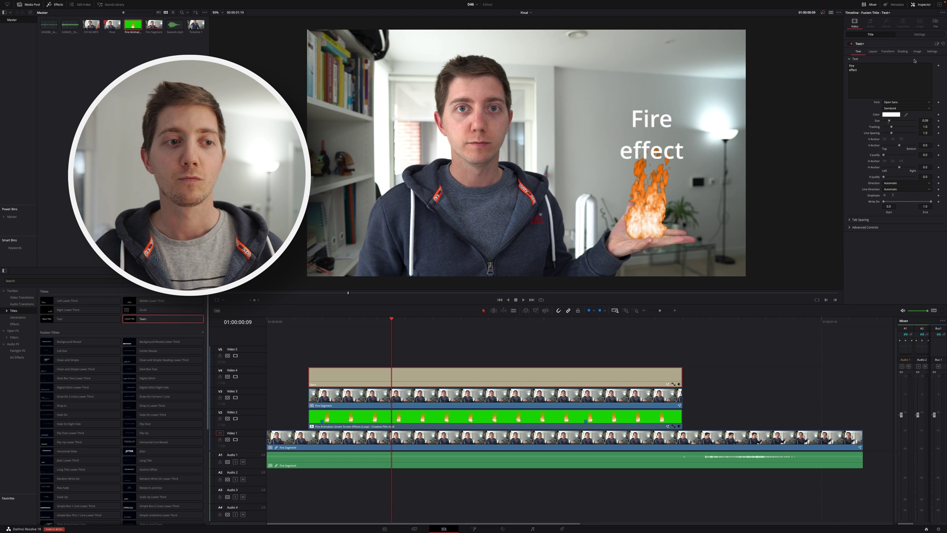
- Set the "Fire effect" title's font to Urbanist and its style to Black
click(892, 102)
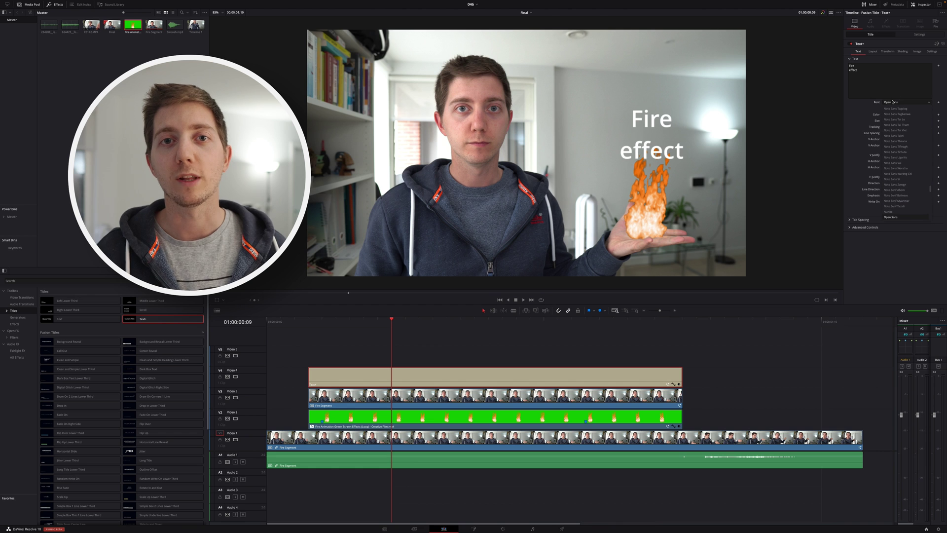
scroll(893, 152, down, 5)
click(891, 152)
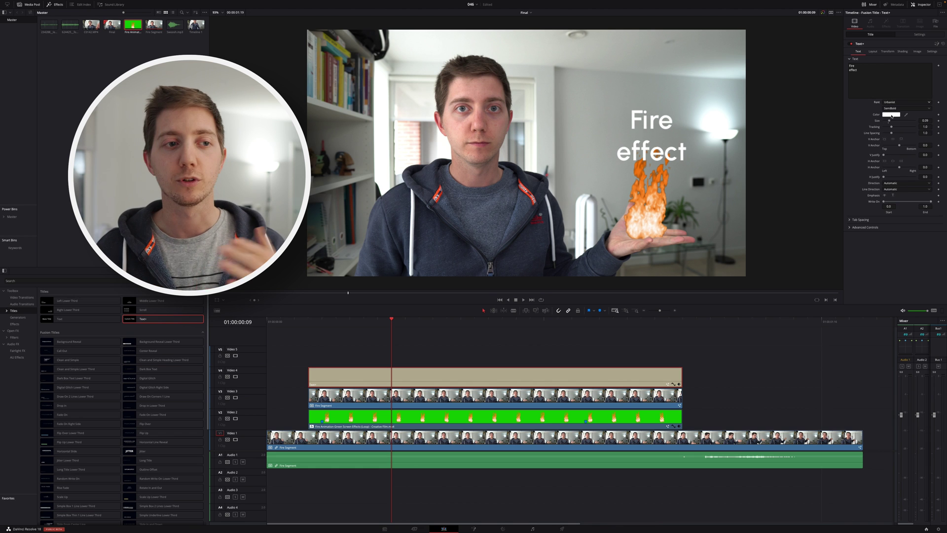
click(892, 107)
click(891, 107)
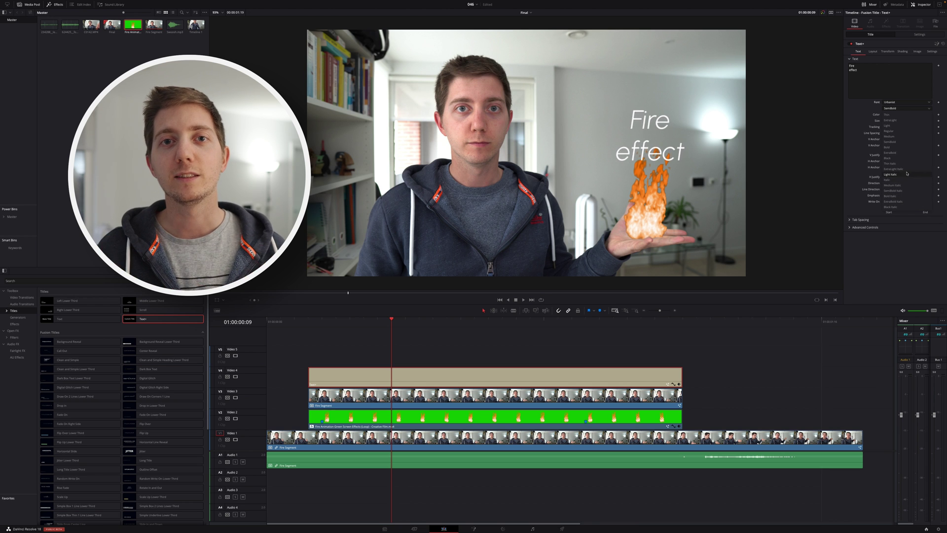
click(903, 142)
click(906, 108)
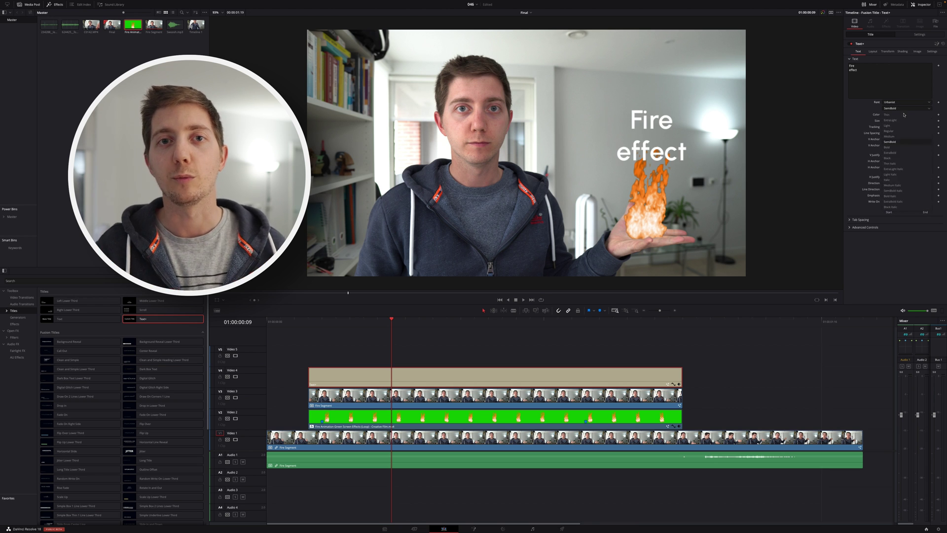
click(892, 115)
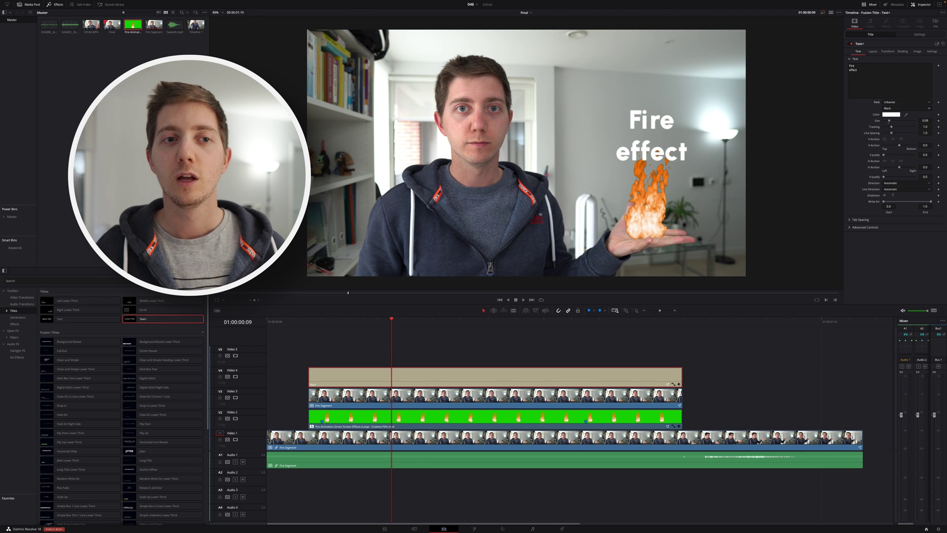
- Enable the title's Red Outline shading element, colour it orange and increase its thickness
click(903, 52)
click(891, 65)
click(884, 77)
click(897, 166)
click(455, 464)
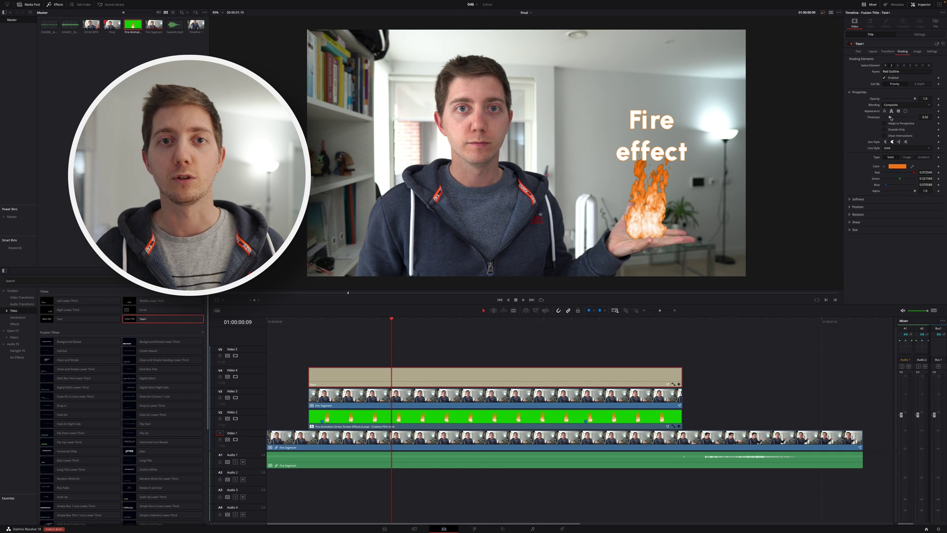
drag(890, 117, 893, 118)
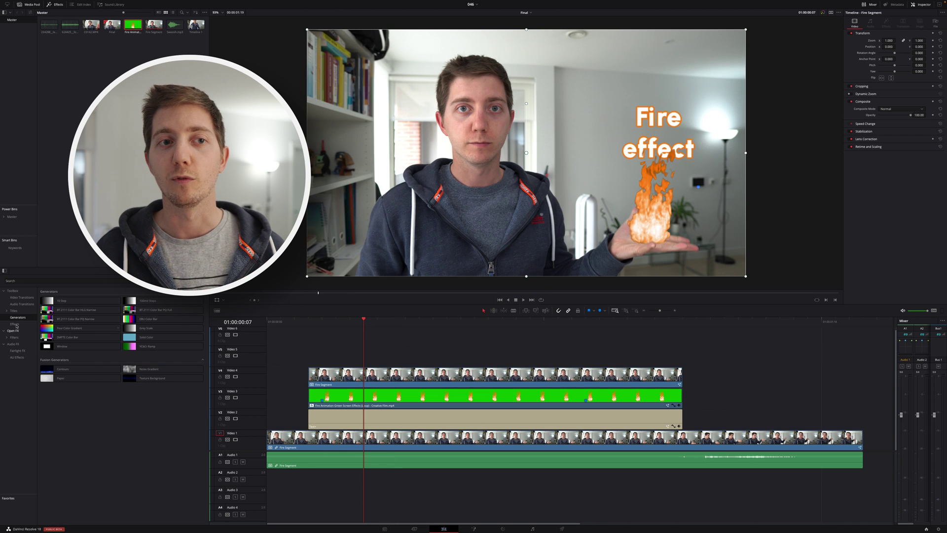
- Add an Adjustment Clip on Video 5 above the fire segment and trim its end to 01:00:01:06
click(16, 324)
drag(67, 301, 311, 356)
key(shift+z)
click(412, 321)
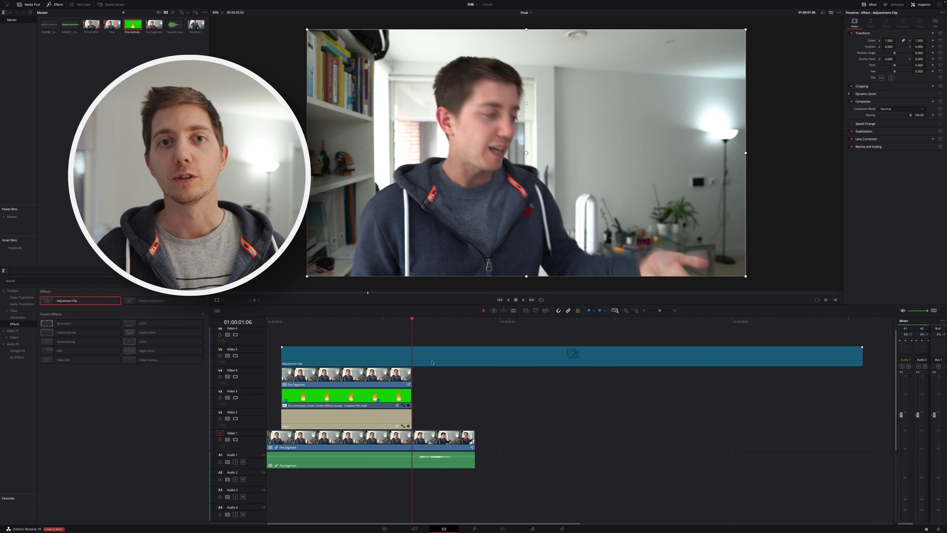
key(super+b)
click(432, 362)
key(BackSpace)
key(shift+z)
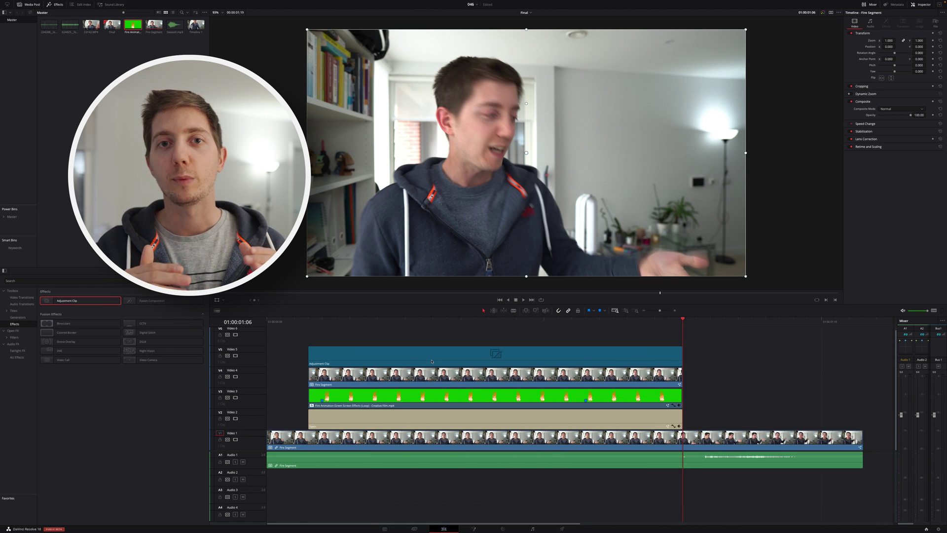
- Add a Fast Noise node after node 01 in the adjustment clip's grade and set its preset to Heat Haze
click(425, 360)
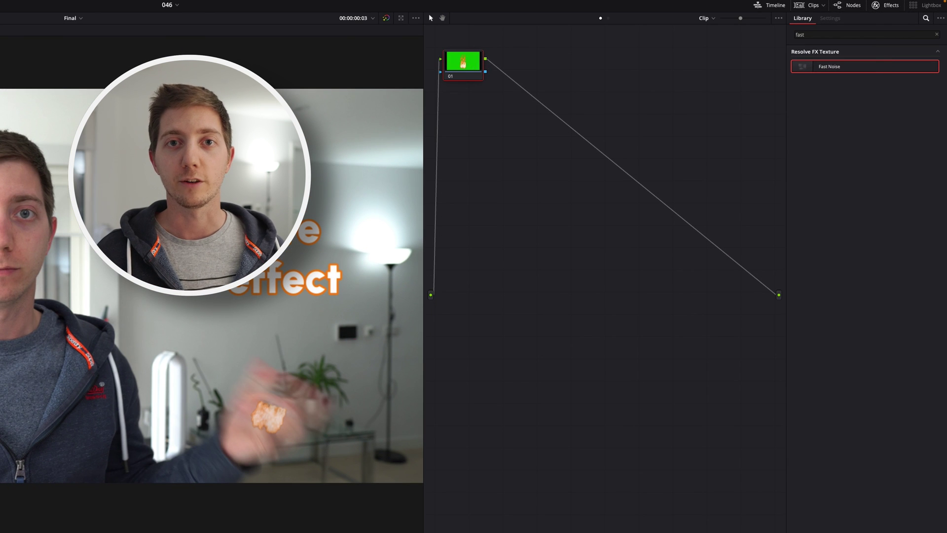
drag(839, 66, 612, 158)
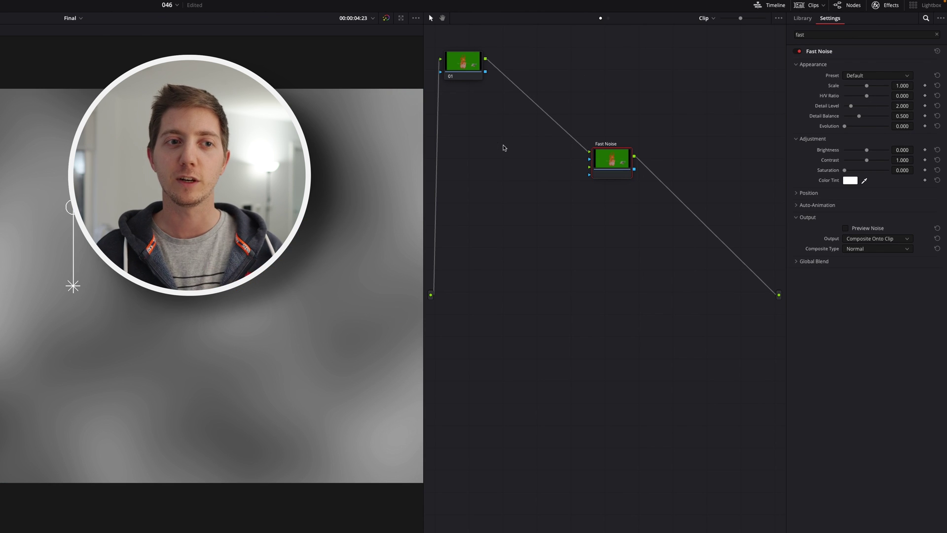
click(832, 28)
click(861, 75)
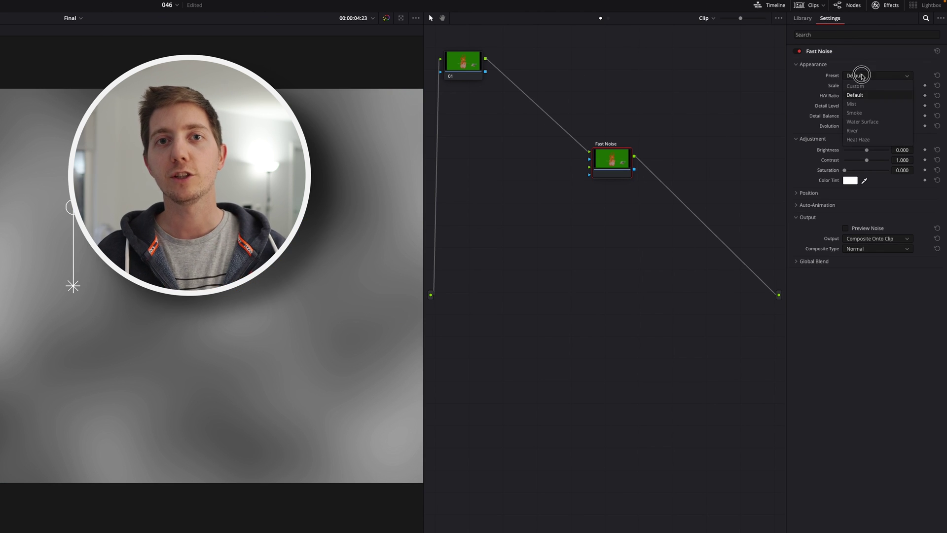
click(867, 142)
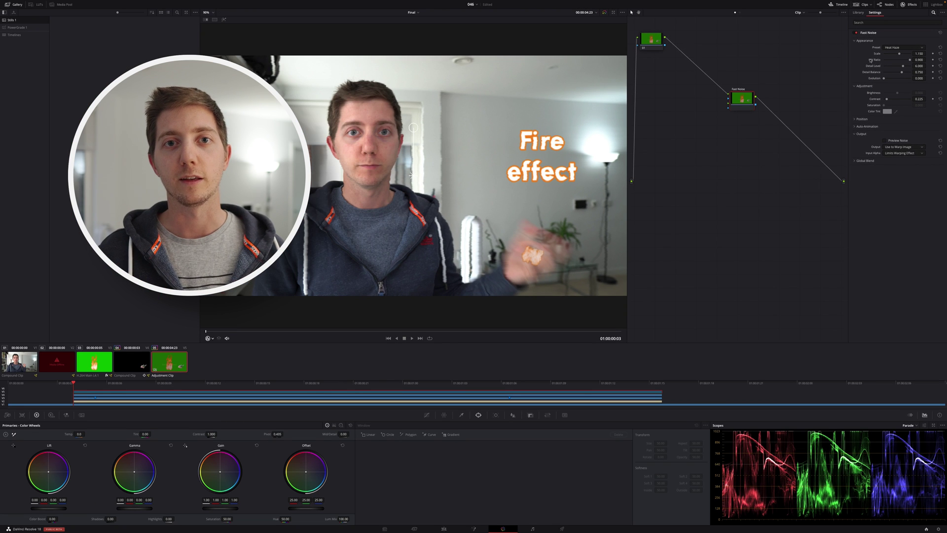
mouse_move(919, 53)
mouse_down()
mouse_move(927, 53)
mouse_move(916, 51)
mouse_up()
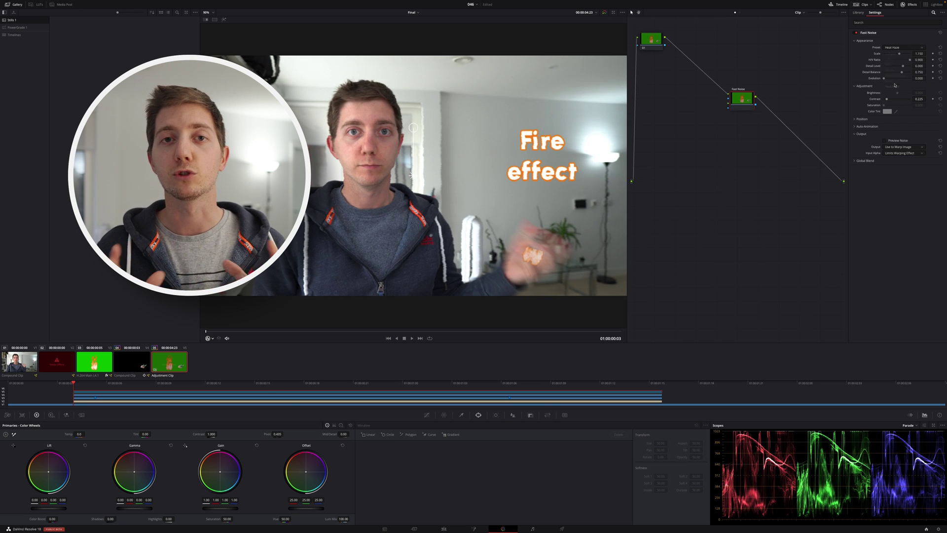
- Undo the last change and connect node 01's alpha output to the Fast Noise node's mask input
key(ctrl+z)
click(644, 47)
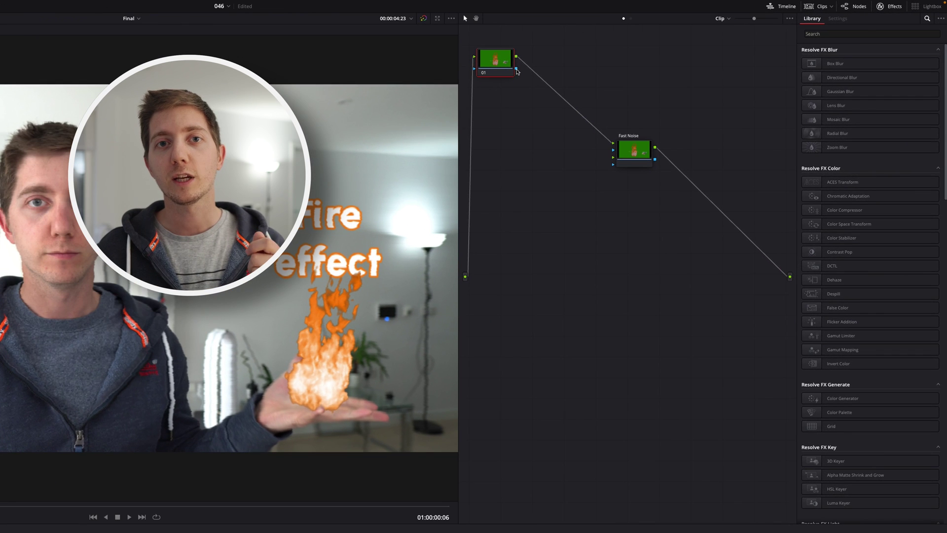
drag(665, 45, 729, 97)
drag(619, 148, 620, 149)
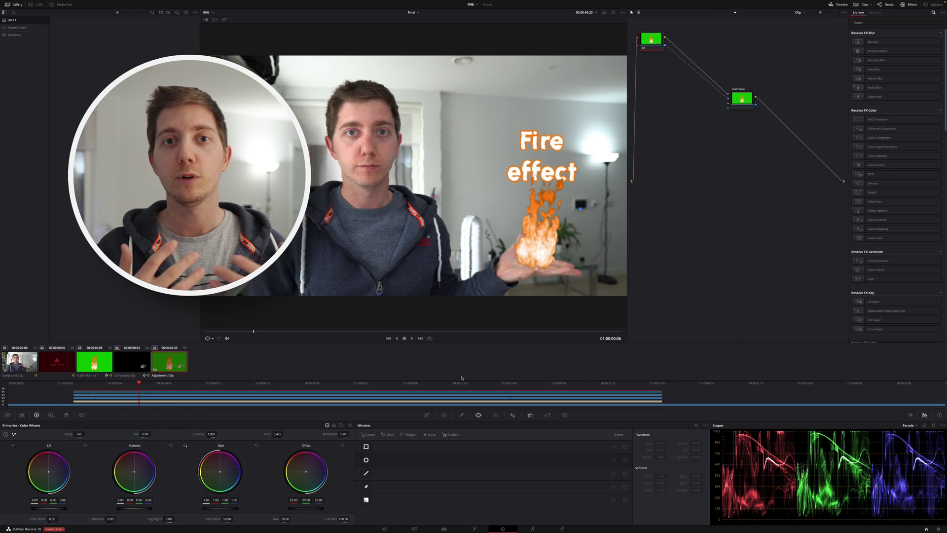
- Add a circular window to node 01, shape it into a tall ellipse around the title and fire, and turn off its on-screen overlay
click(366, 460)
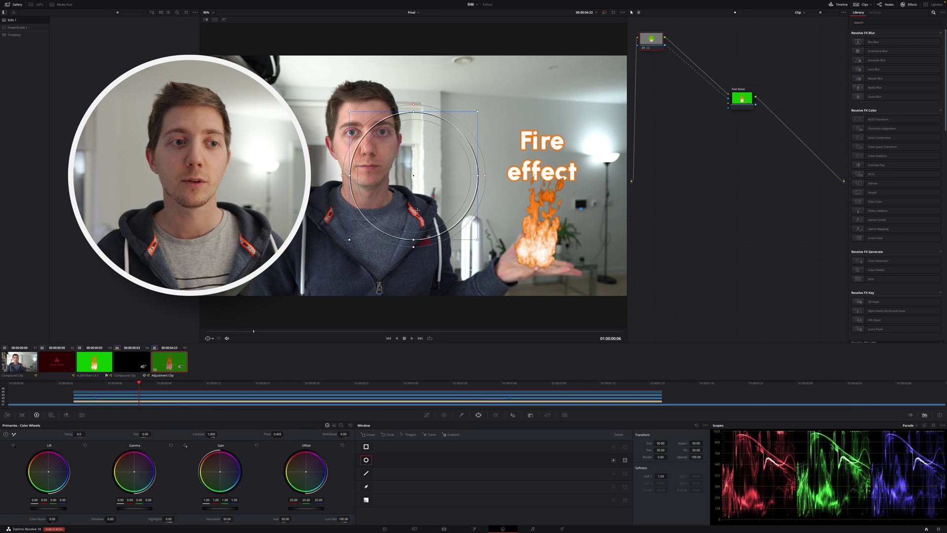
drag(522, 181, 403, 195)
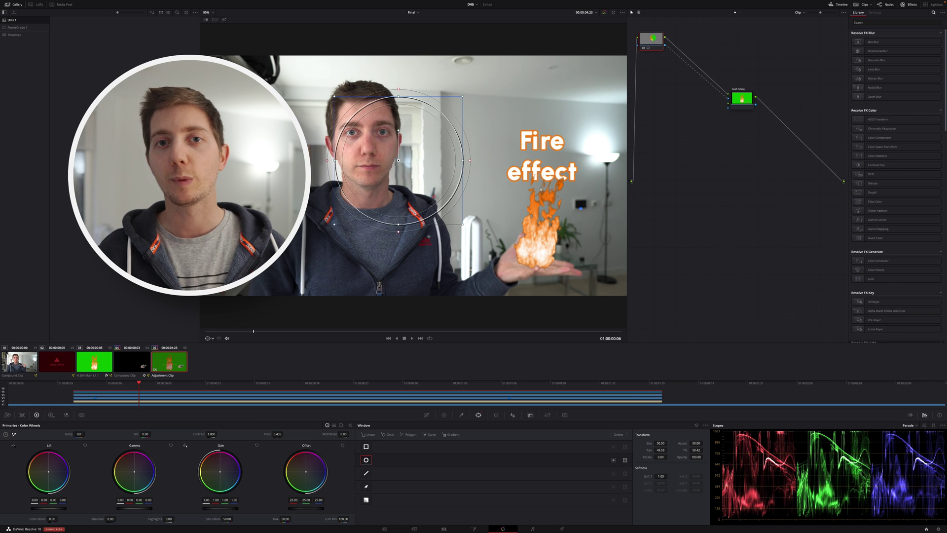
drag(528, 137, 539, 160)
drag(540, 224, 541, 256)
drag(541, 195, 541, 206)
drag(477, 172, 496, 171)
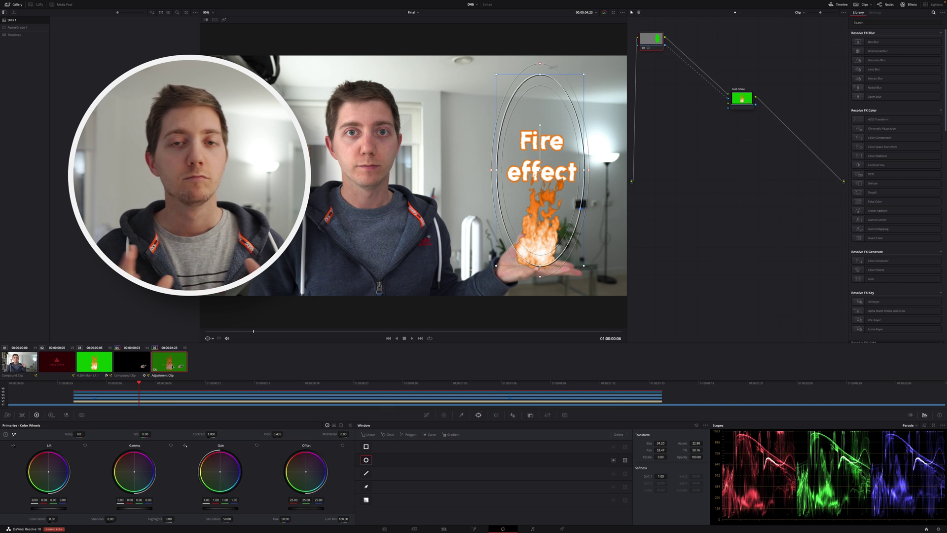
click(212, 338)
click(211, 351)
- On the Edit page, place the fireplace and fire-burning sounds on Audio 2 and Audio 3, trimmed to the fire segment's start and end
click(443, 528)
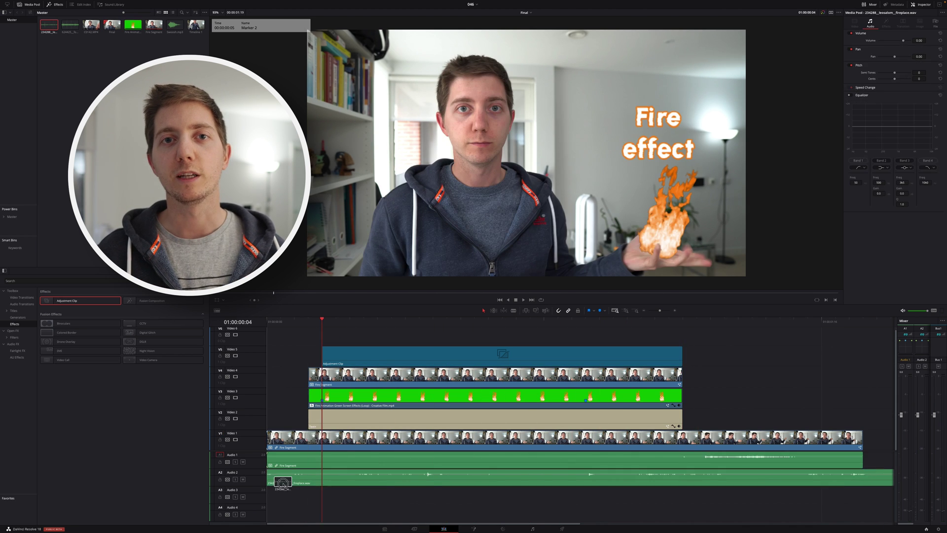
key(shift+z)
click(502, 323)
key(ctrl+b)
mouse_move(421, 451)
mouse_down()
mouse_move(421, 507)
mouse_move(421, 440)
mouse_up()
scroll(420, 513, down, 1)
click(395, 467)
key(shift+BackSpace)
key(shift+z)
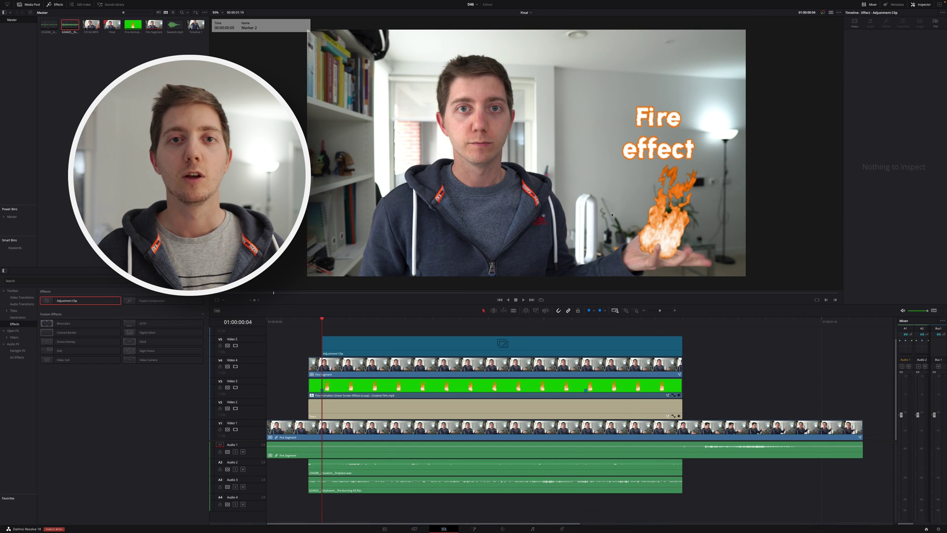
- Add Swoosh.mp3 to Audio 4 at the beginning of the timeline
drag(173, 25, 277, 499)
click(106, 25)
click(313, 497)
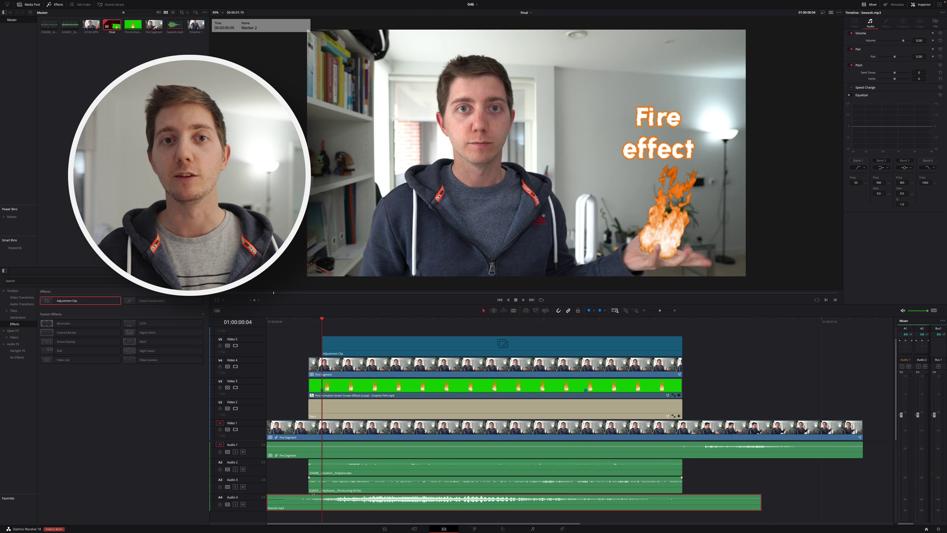
- Set the swoosh clip's speed to 450%
right_click(308, 504)
click(335, 409)
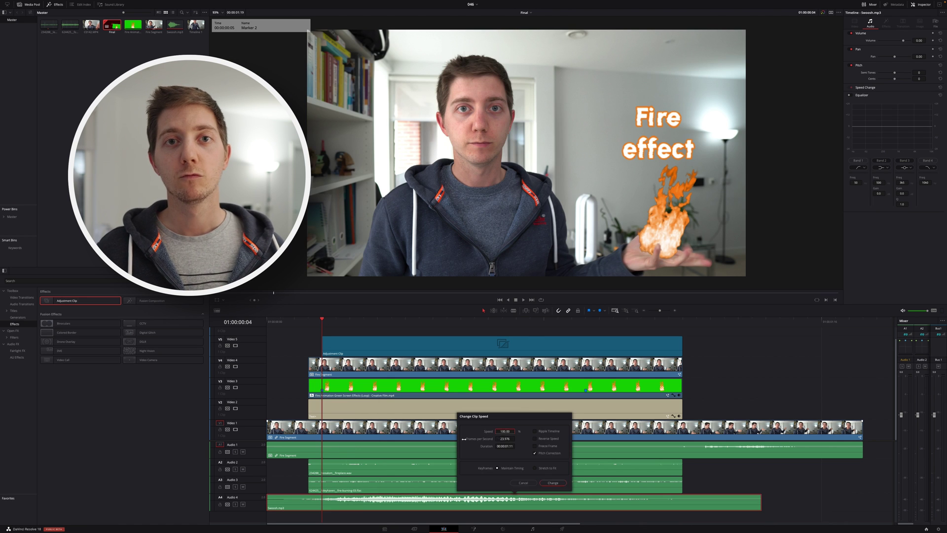
text(450)
key(Return)
- Play the opening from the timeline's start and move the swoosh clip on Audio 4 to the fire segment's start
click(267, 319)
key(space)
key(space)
drag(279, 504, 322, 505)
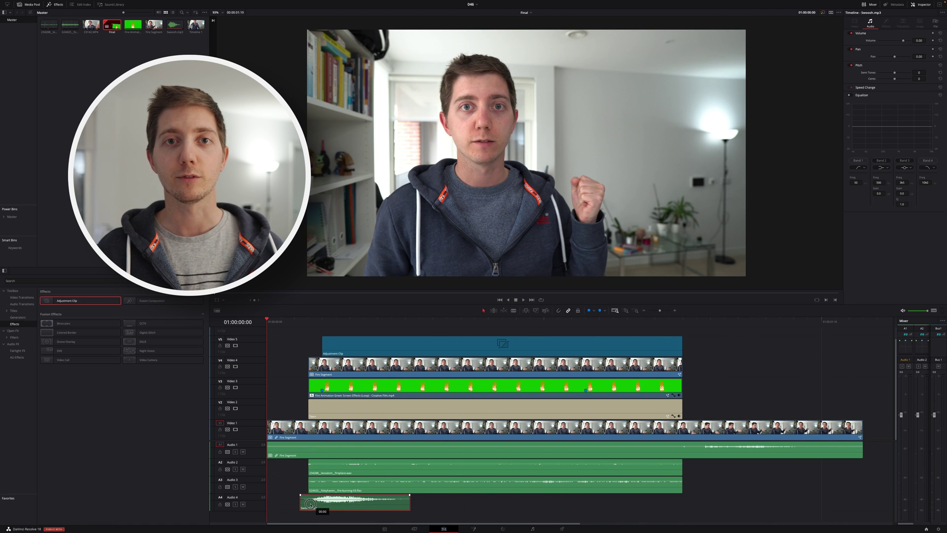